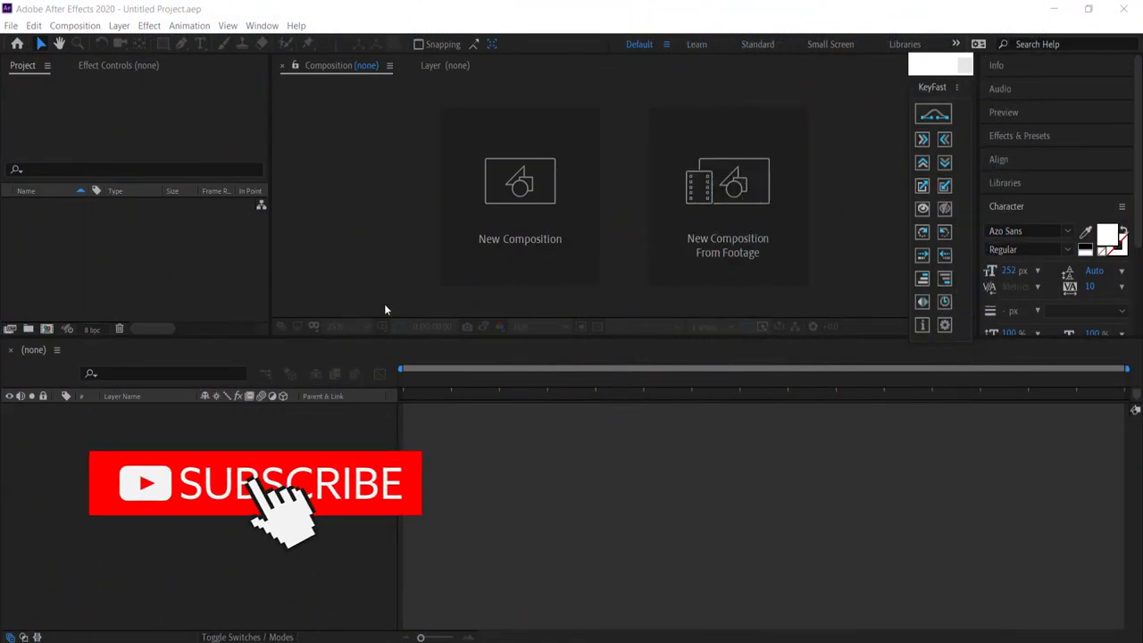
Step: Create a 1920 x 1080 composition and add a full-frame Gray Solid 1 layer
click(488, 190)
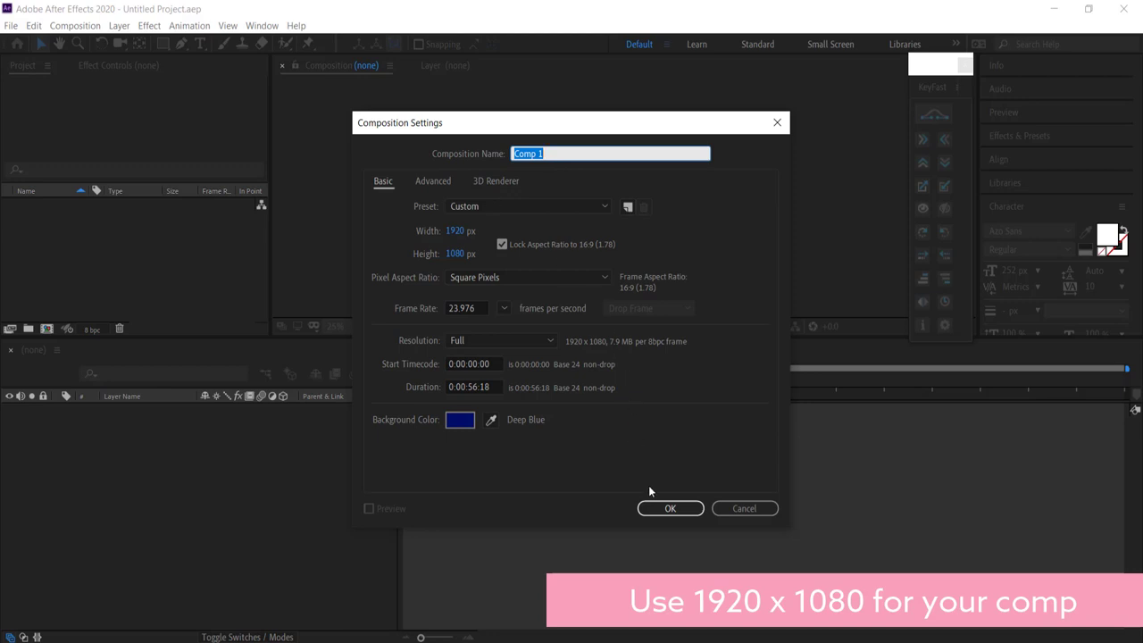
click(669, 508)
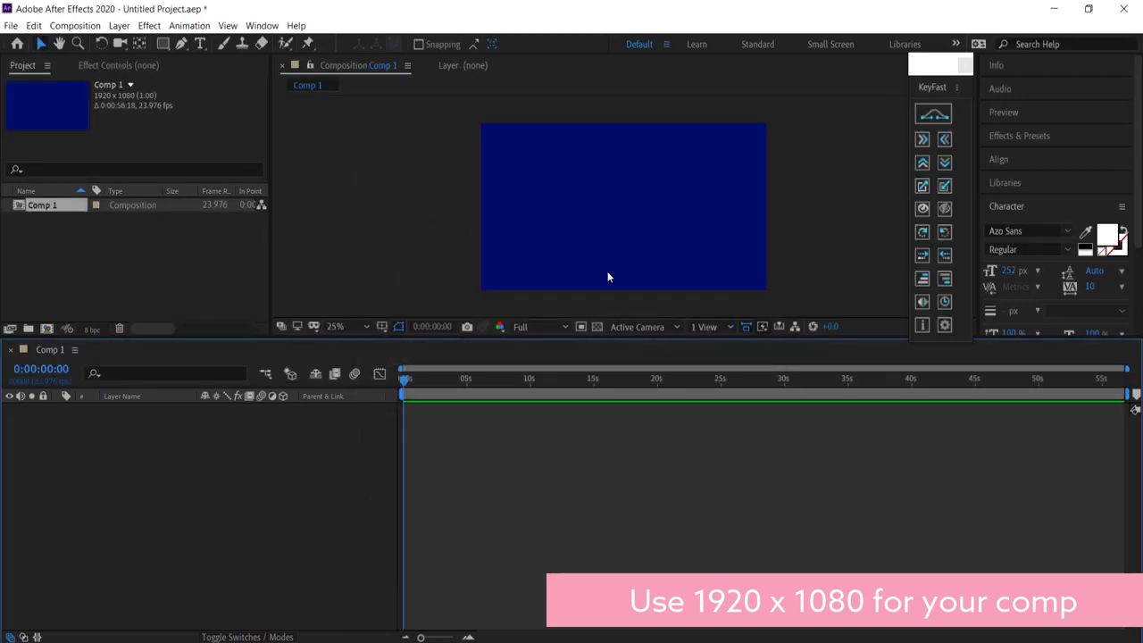
right_click(237, 438)
mouse_move(361, 453)
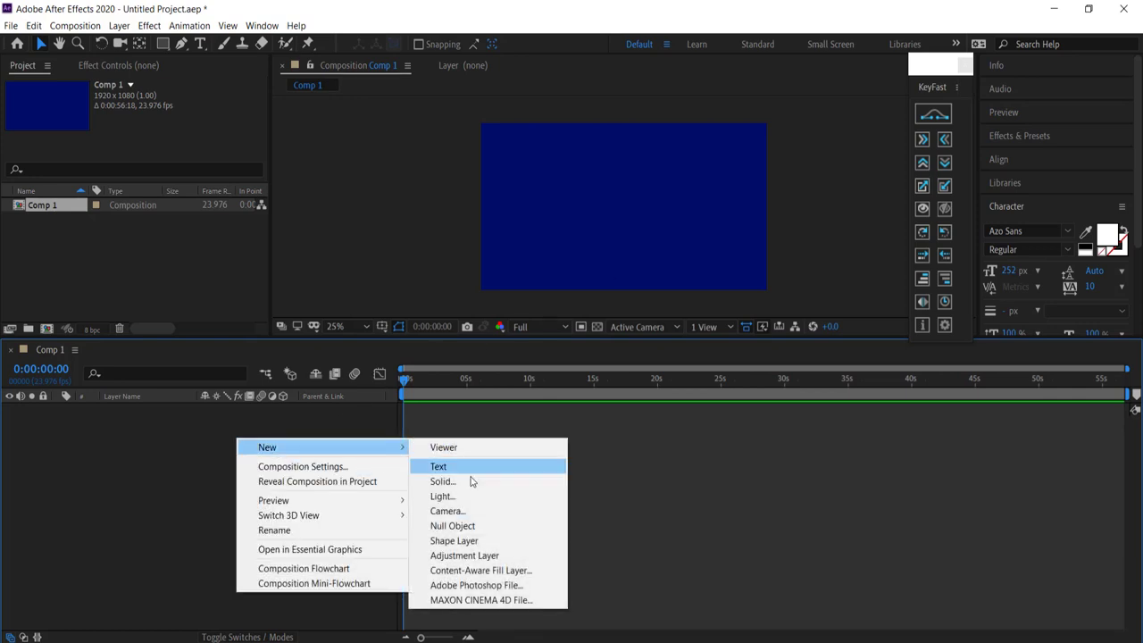
click(444, 481)
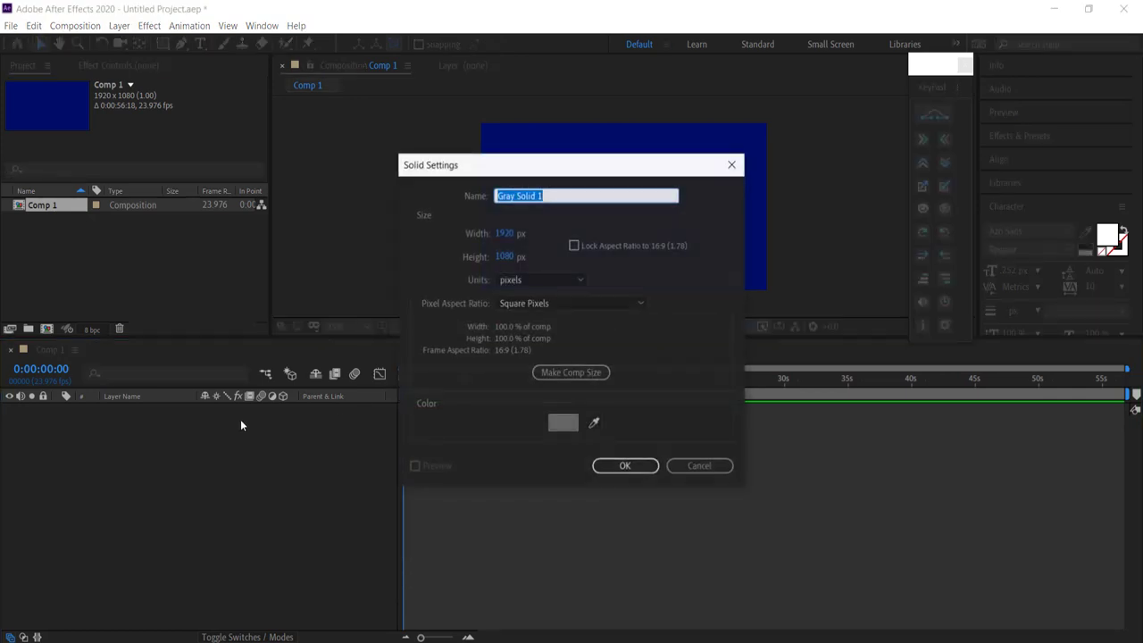
click(622, 466)
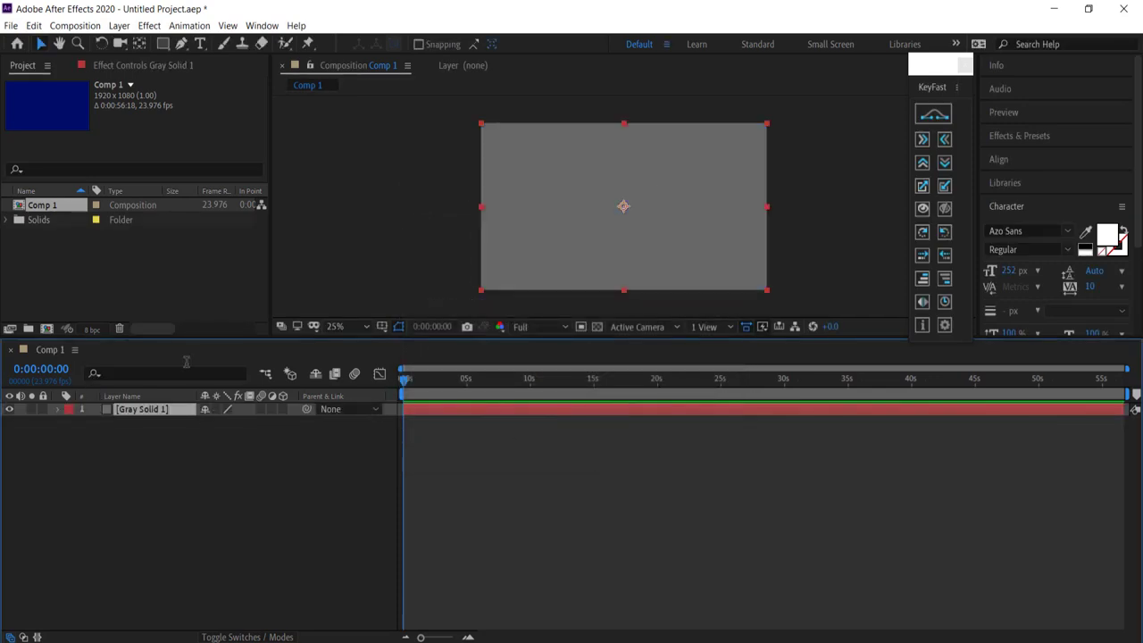
Step: Search Effects & Presets for 'gra' and apply Gradient Ramp to Gray Solid 1
click(1011, 136)
click(1020, 155)
text(gra)
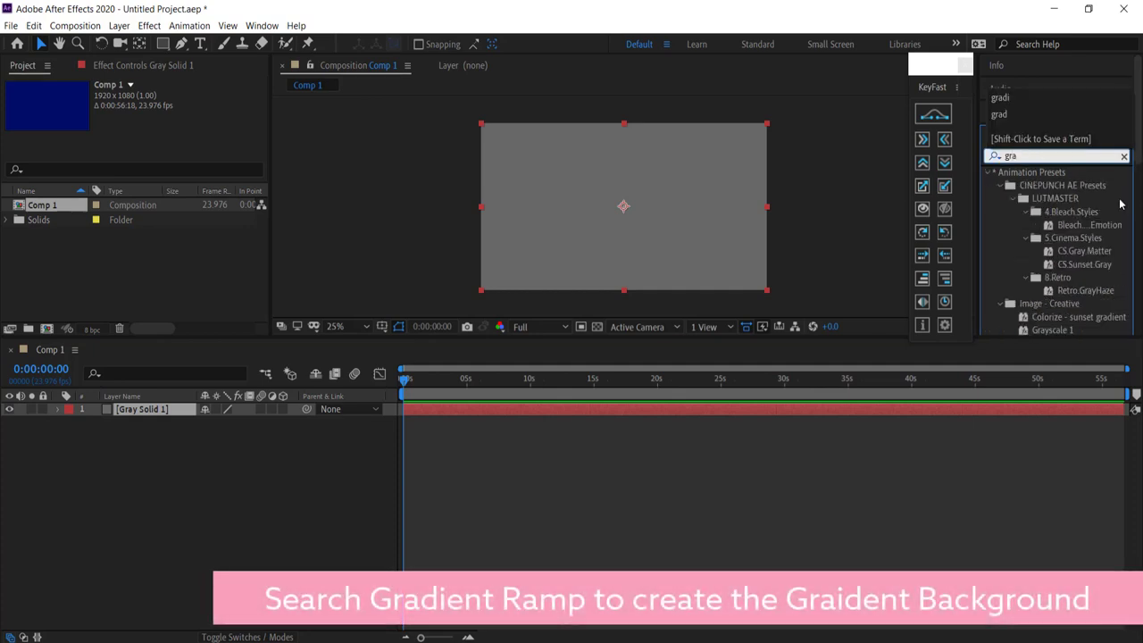
scroll(1051, 224, down, 5)
scroll(1080, 271, down, 1)
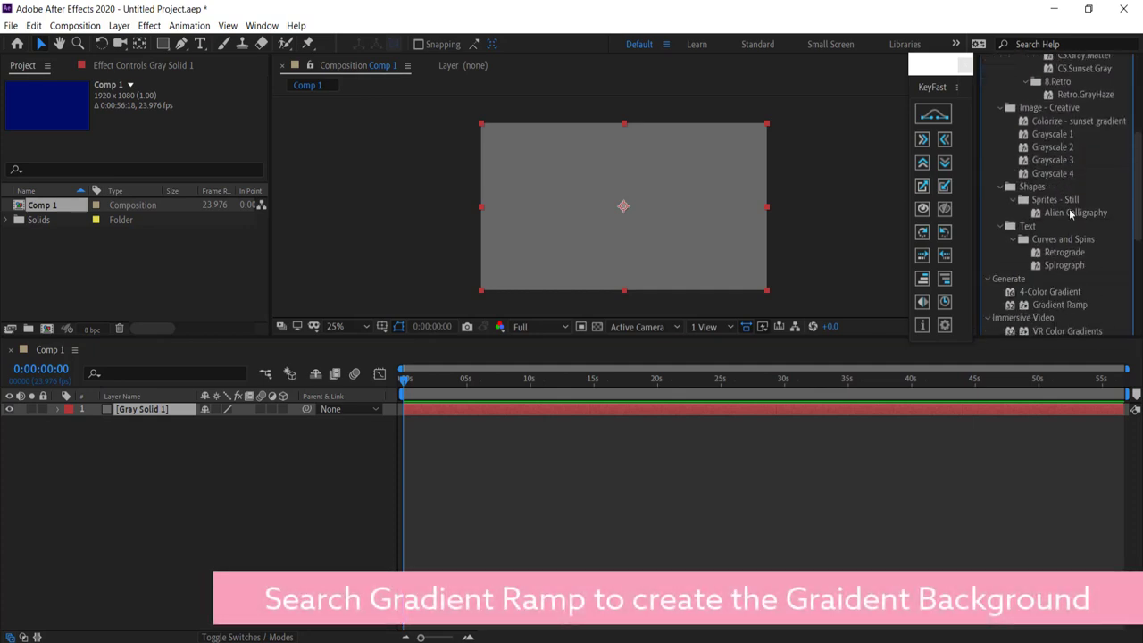
drag(1062, 306, 591, 253)
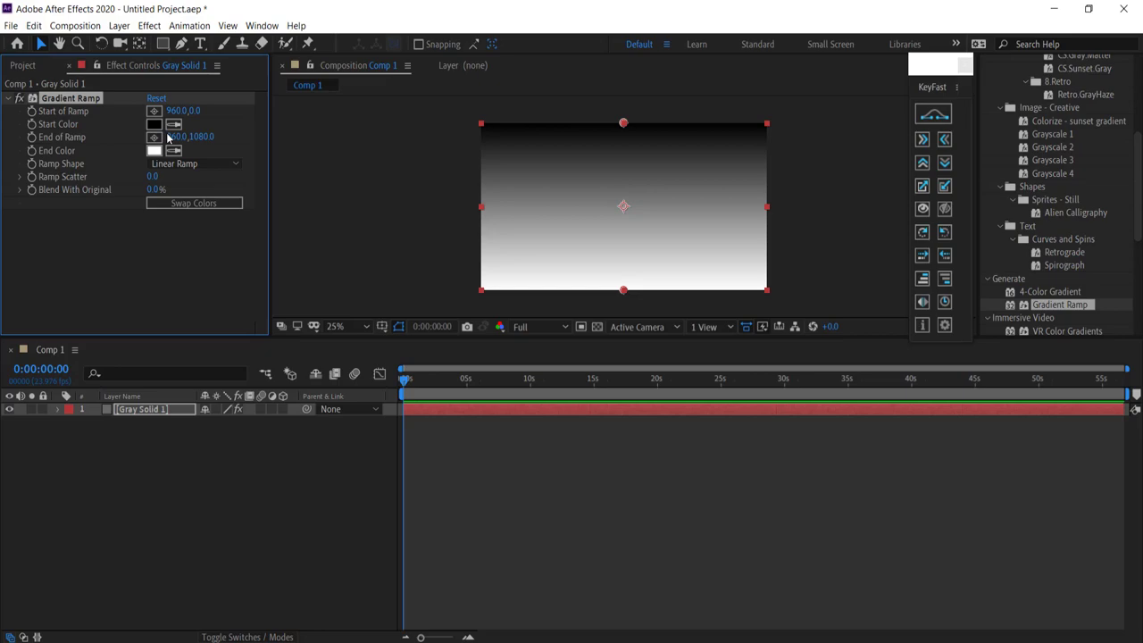
Step: Paste a pink hex end colour and run the ramp from 2124,68 to 1048,1028
right_click(839, 515)
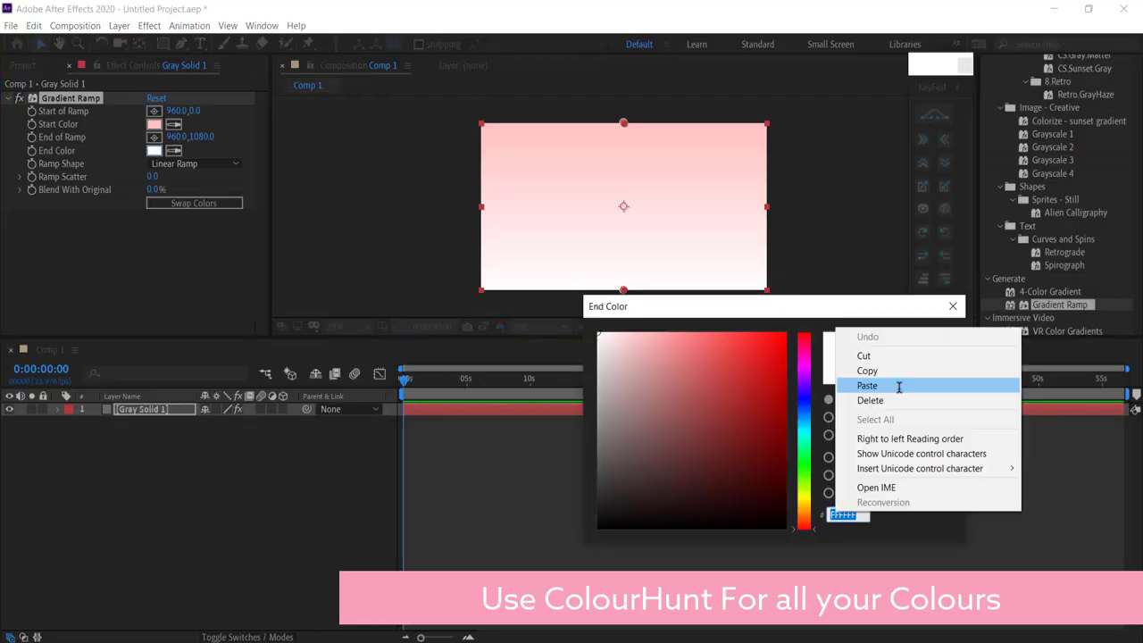
click(899, 385)
key(Return)
click(153, 110)
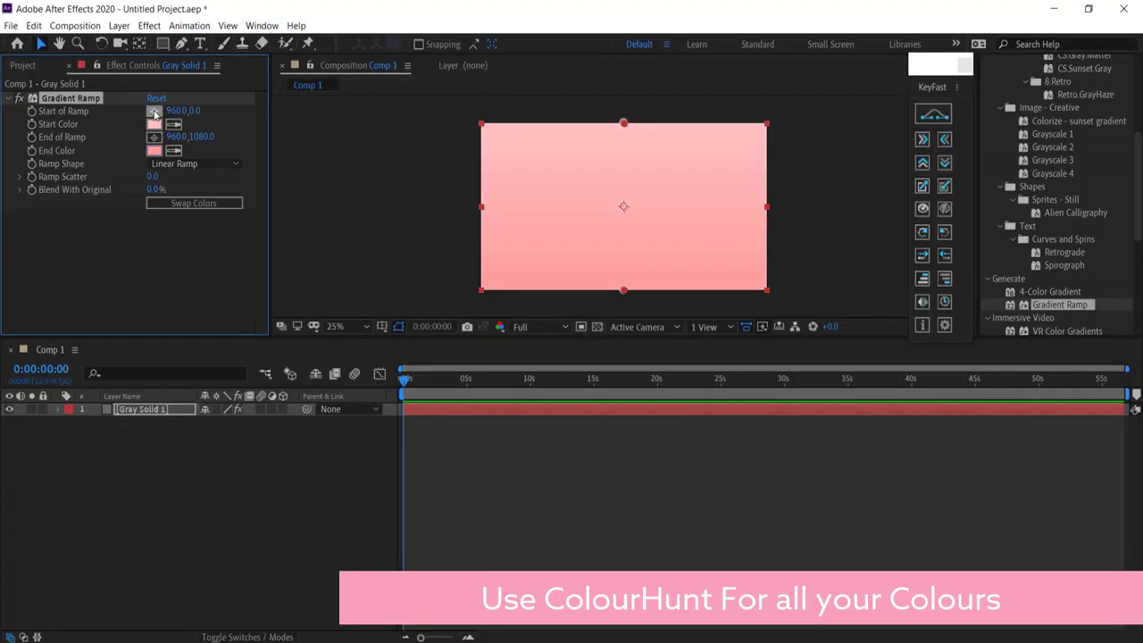
click(797, 133)
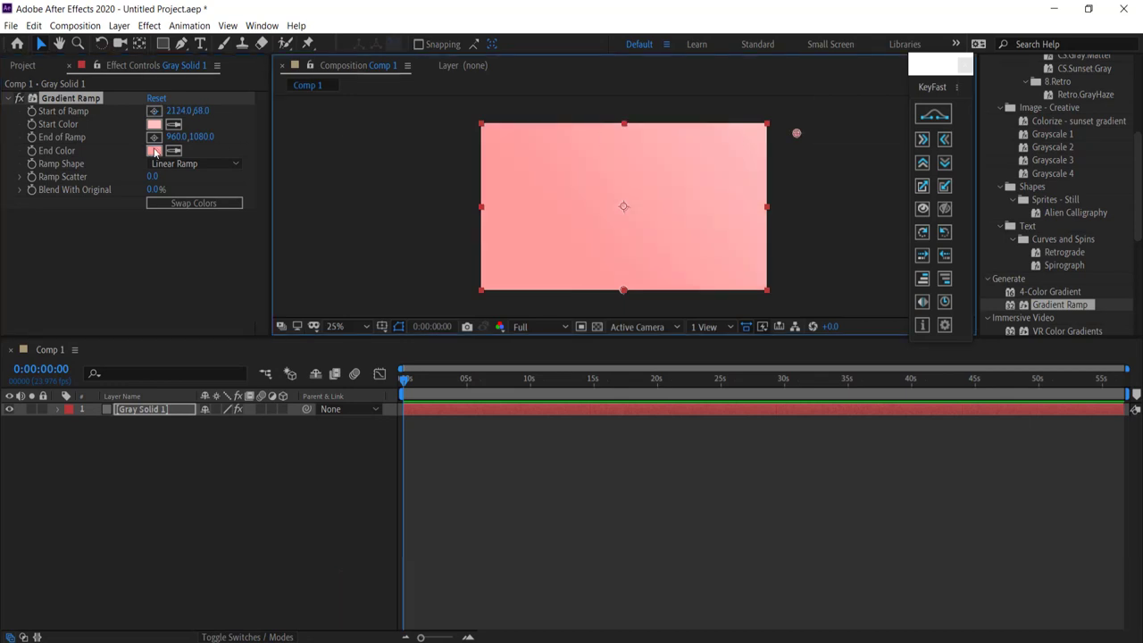
click(153, 137)
click(355, 290)
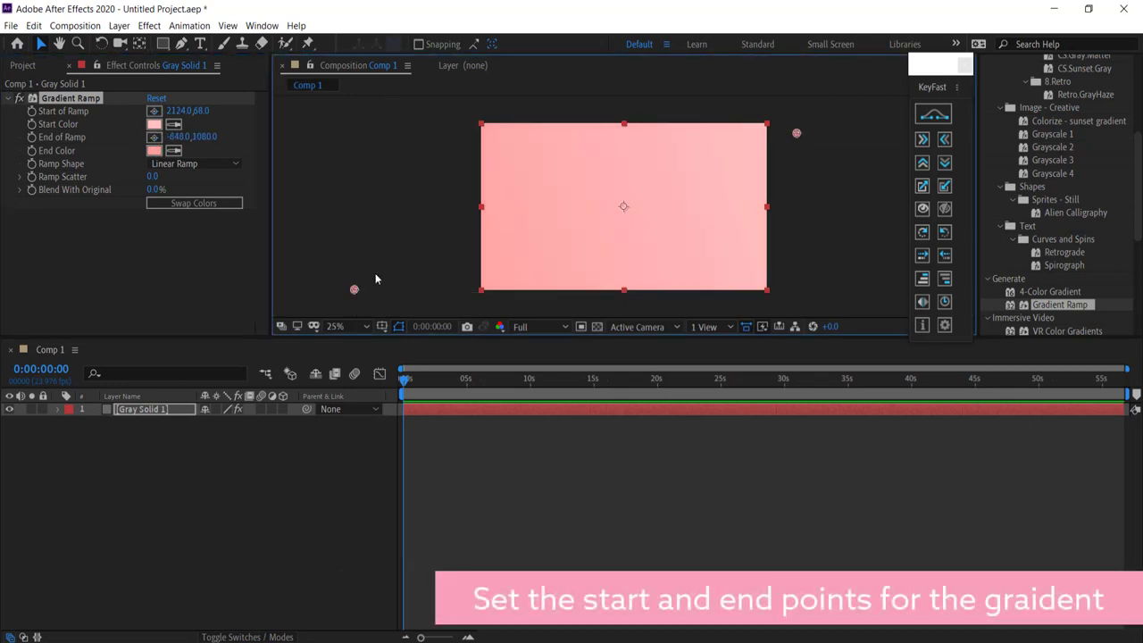
drag(357, 288, 322, 280)
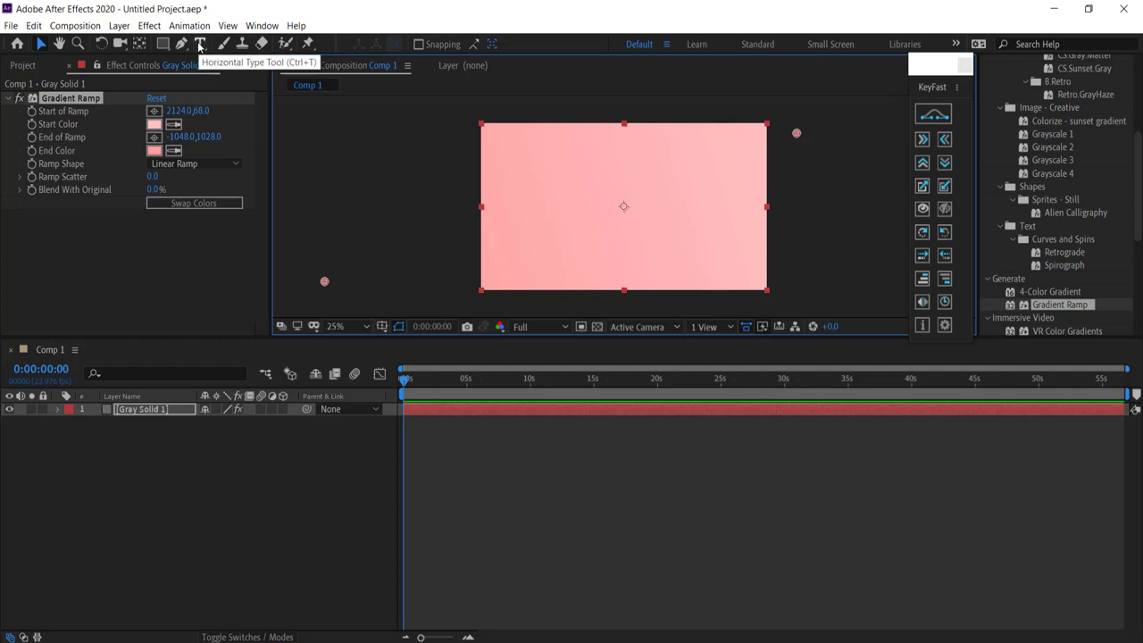
Step: Type the word TEXT and set it to the Azo Sans Black weight
click(200, 43)
click(555, 175)
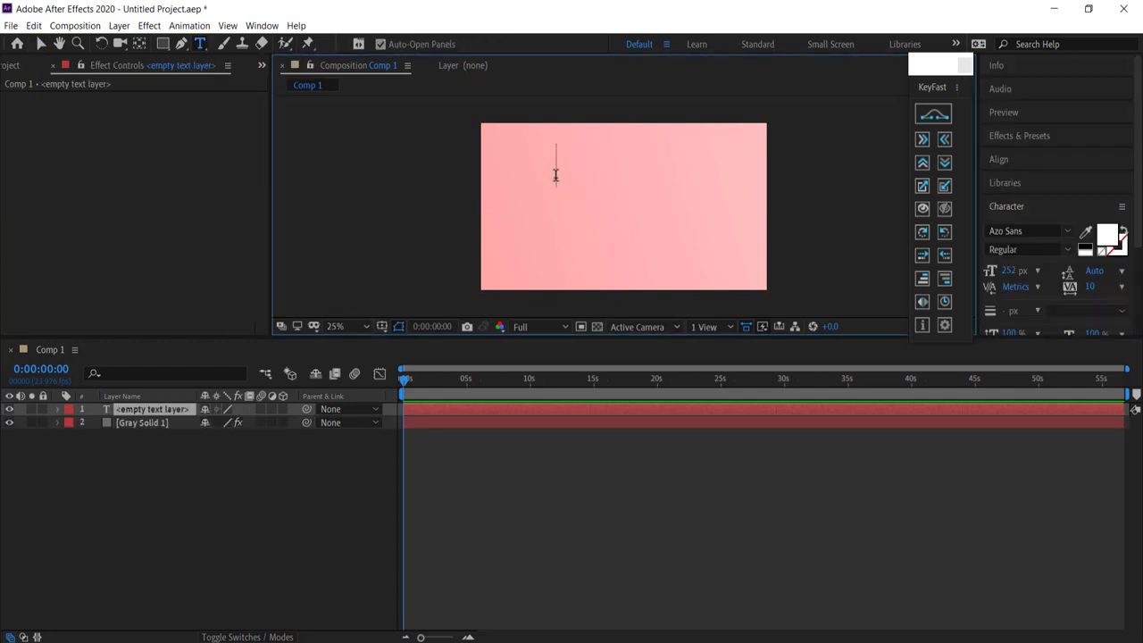
text(text)
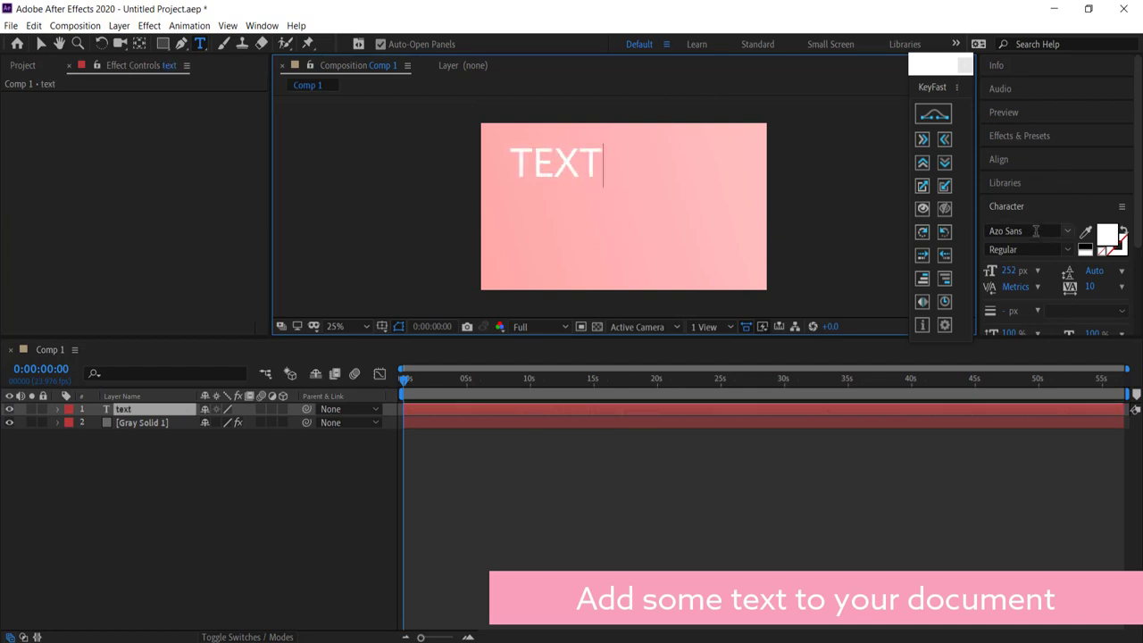
click(1066, 251)
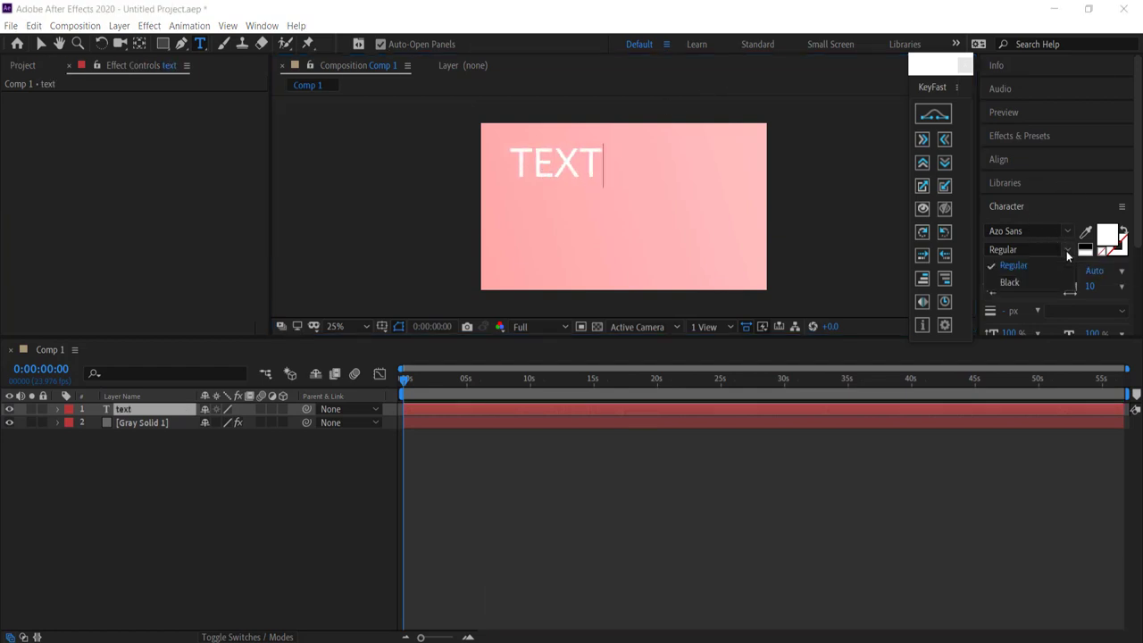
click(1020, 282)
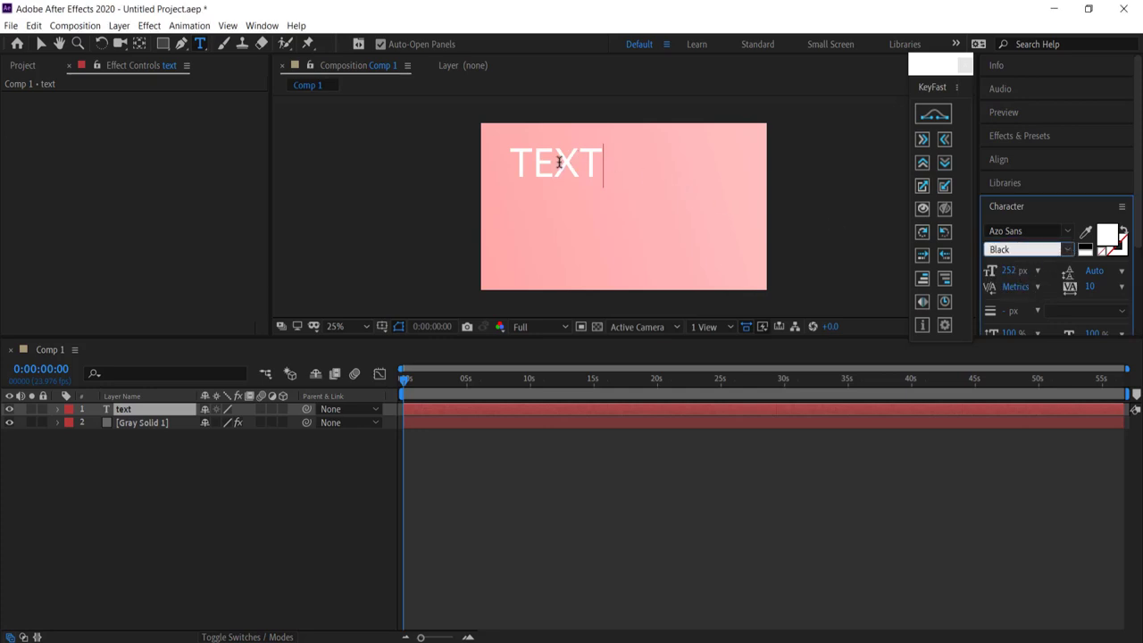
double_click(558, 162)
click(1062, 252)
click(1012, 280)
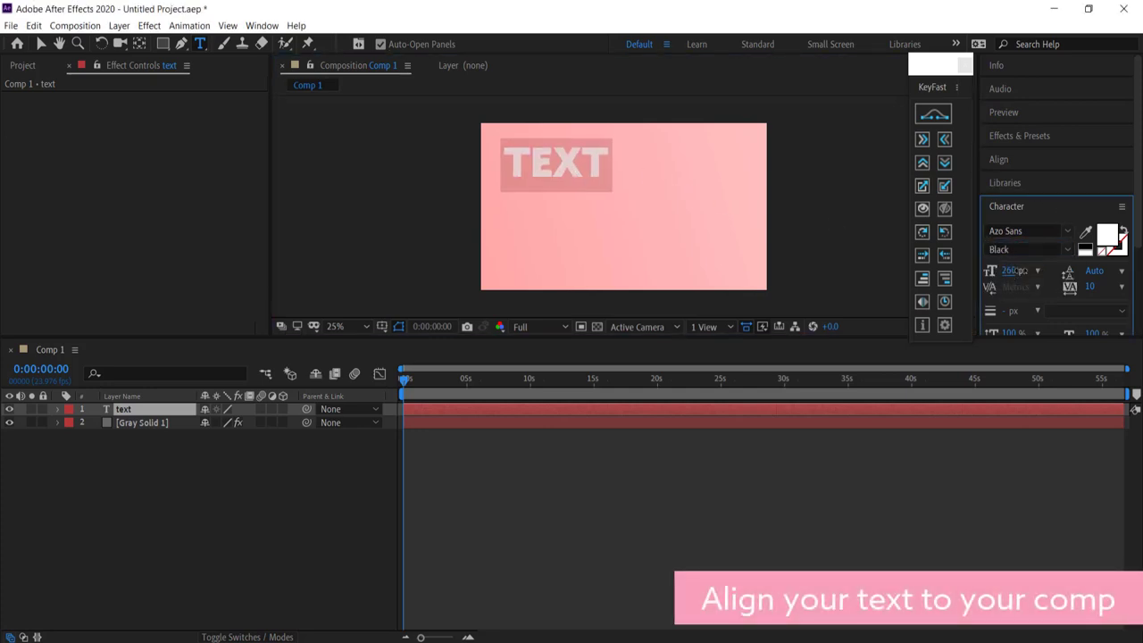
Step: Centre TEXT horizontally and vertically in the composition, then preview it
click(998, 158)
click(1018, 198)
click(1095, 198)
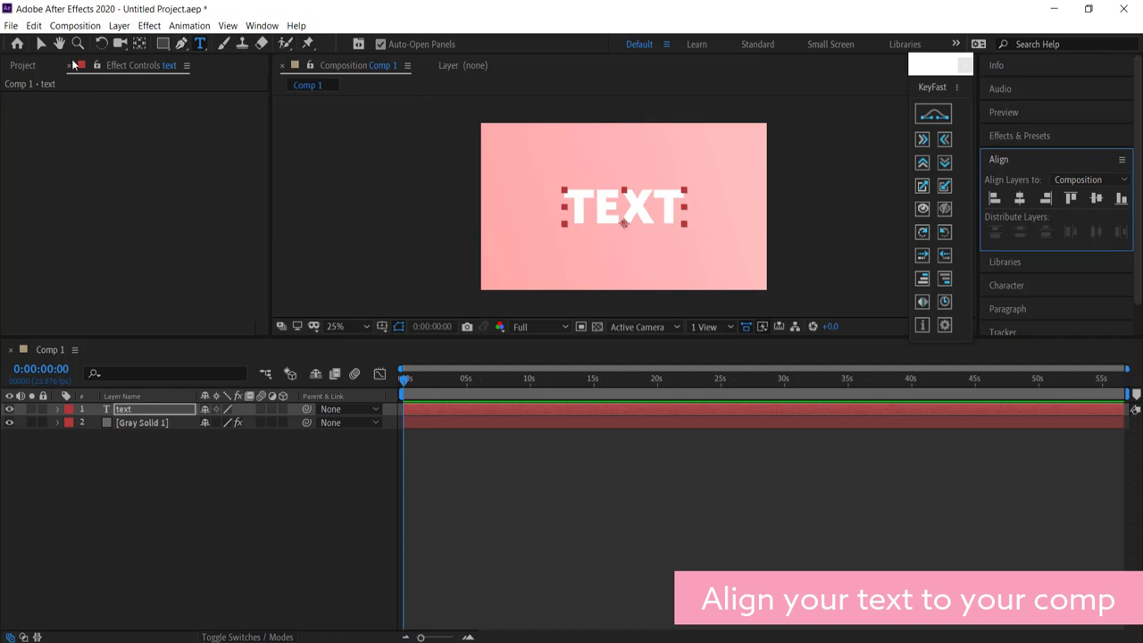
click(40, 42)
click(303, 153)
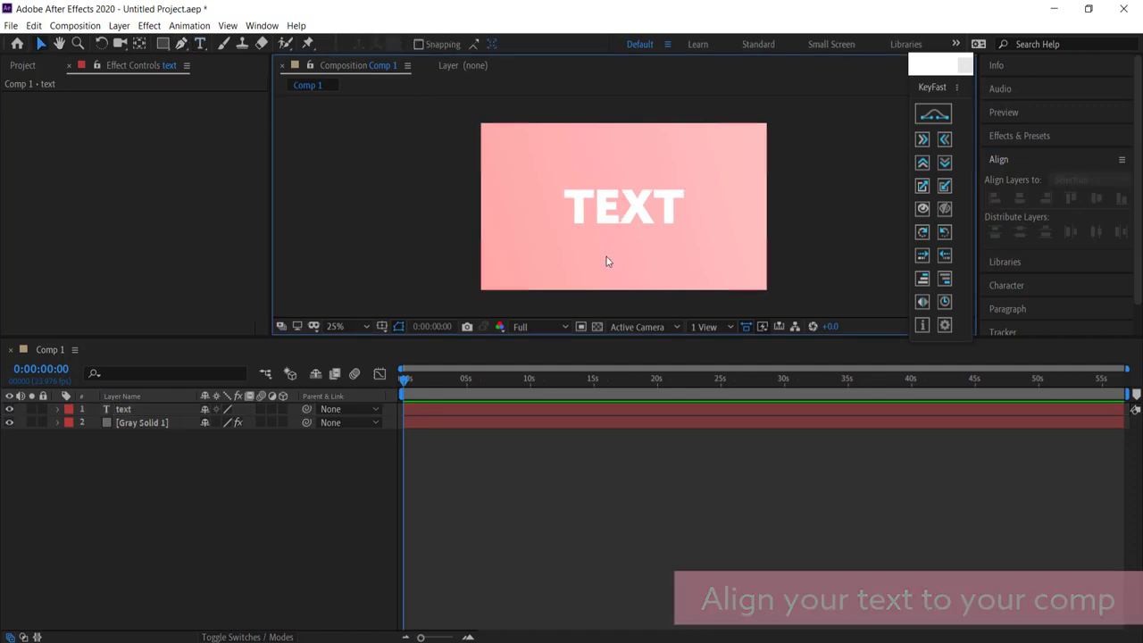
click(404, 377)
key(space)
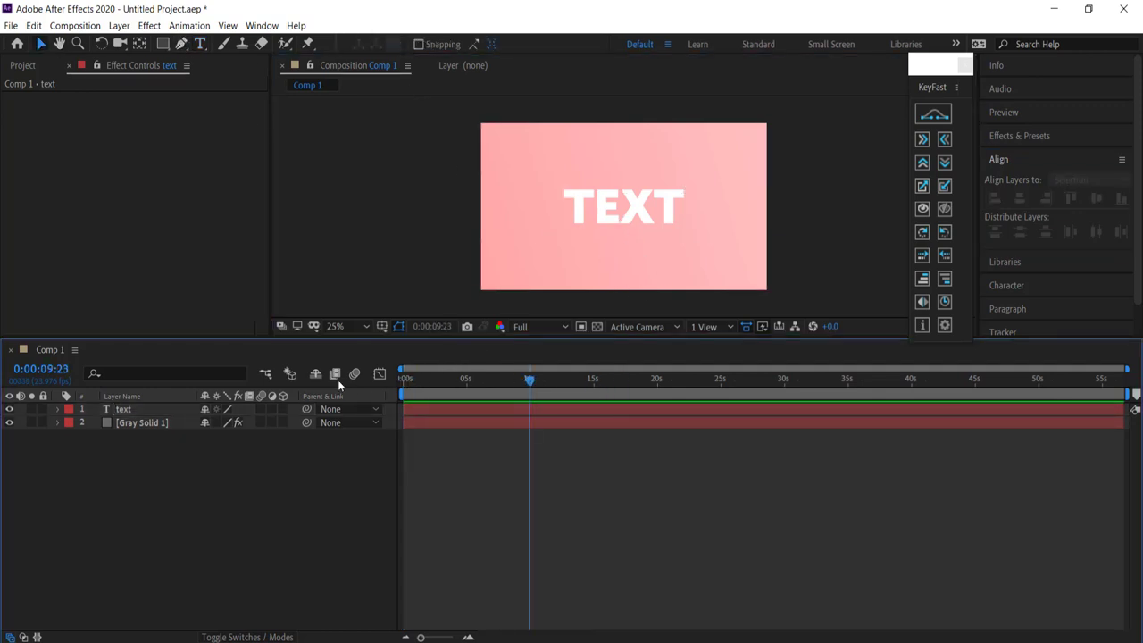
key(space)
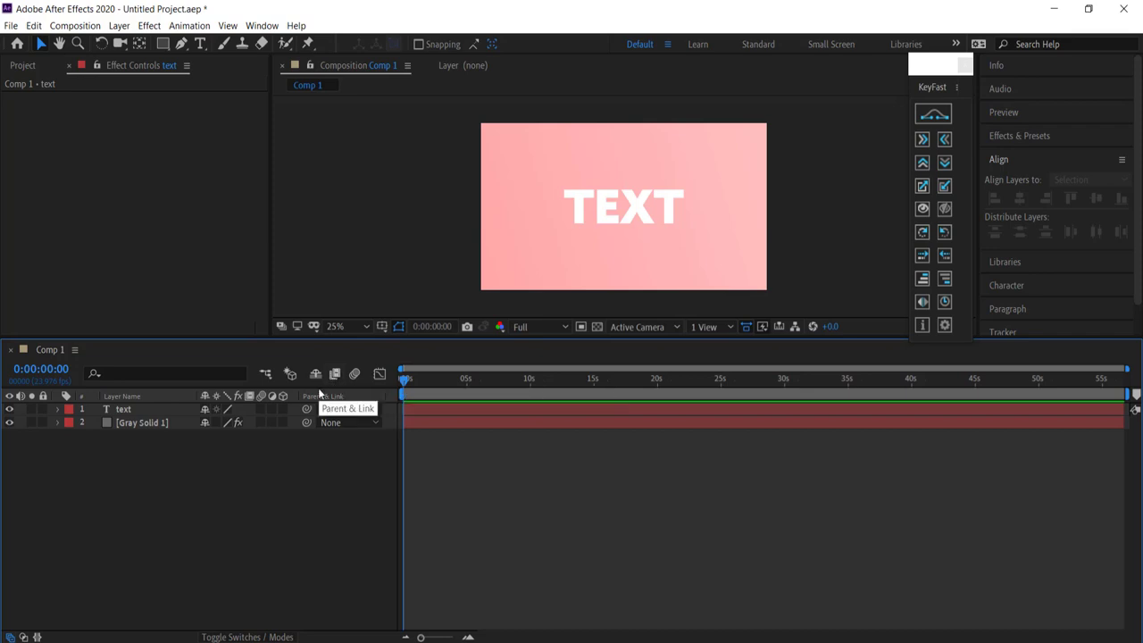
Step: Add a new adjustment layer on top of the TEXT layer
right_click(159, 458)
mouse_move(207, 472)
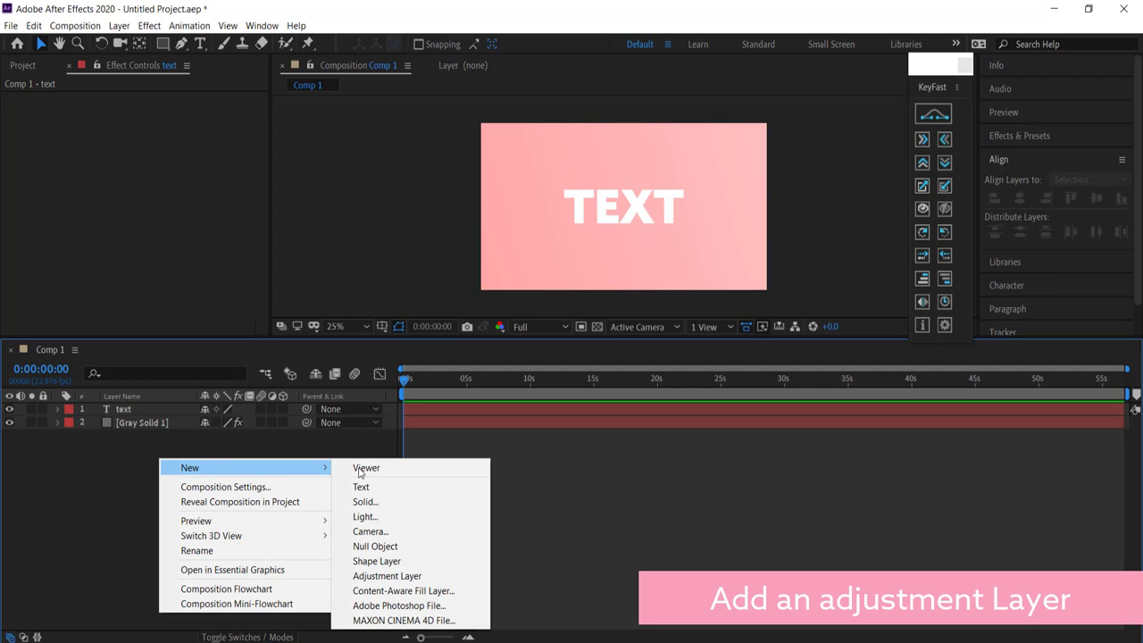
click(418, 576)
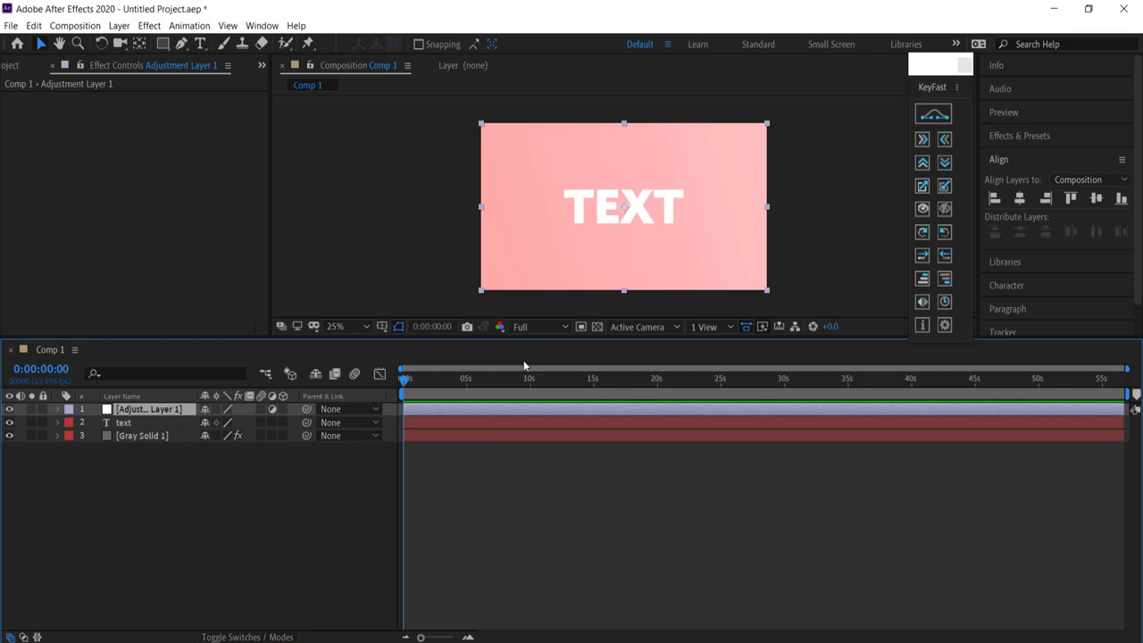
Step: Search 'turb' and apply Turbulent Displace to Adjustment Layer 1
click(1005, 135)
click(1126, 155)
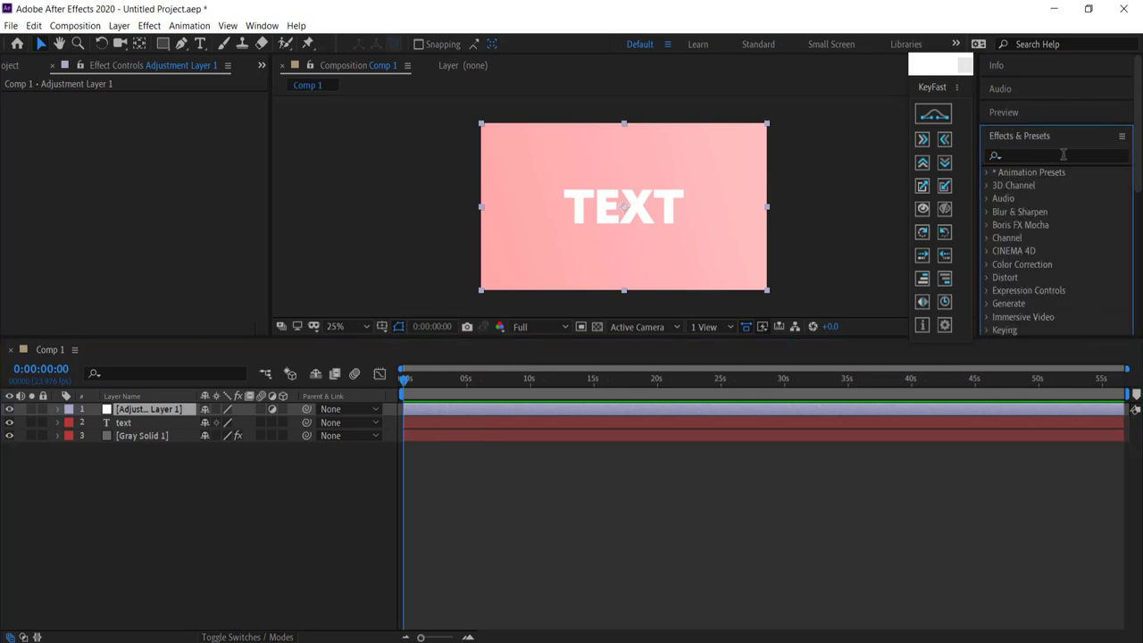
click(1062, 155)
text(tur)
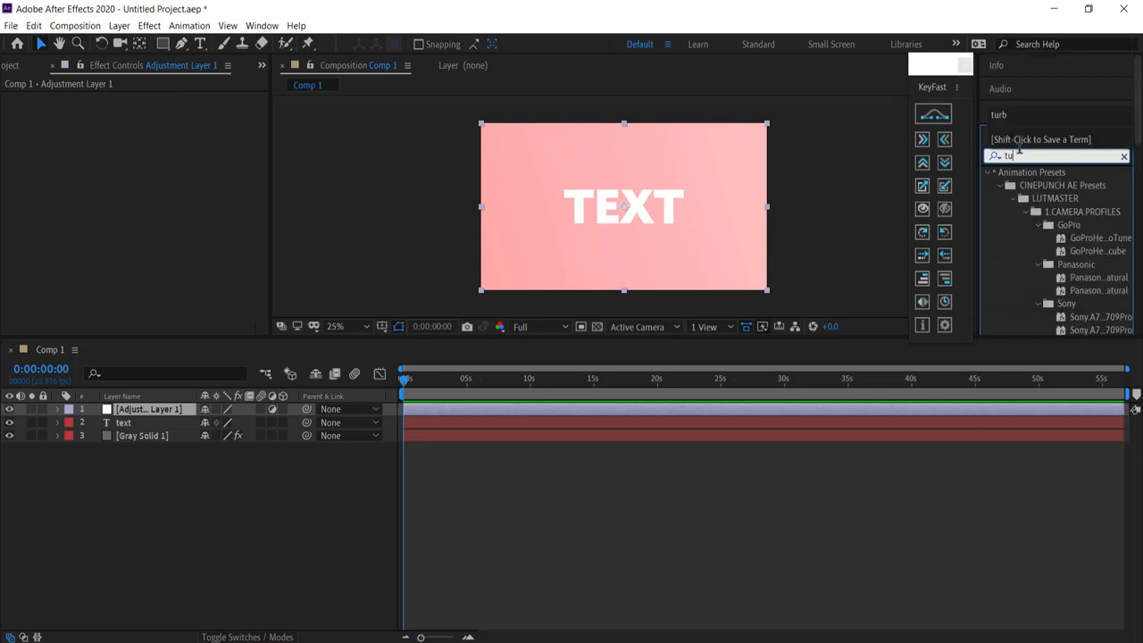
text(b)
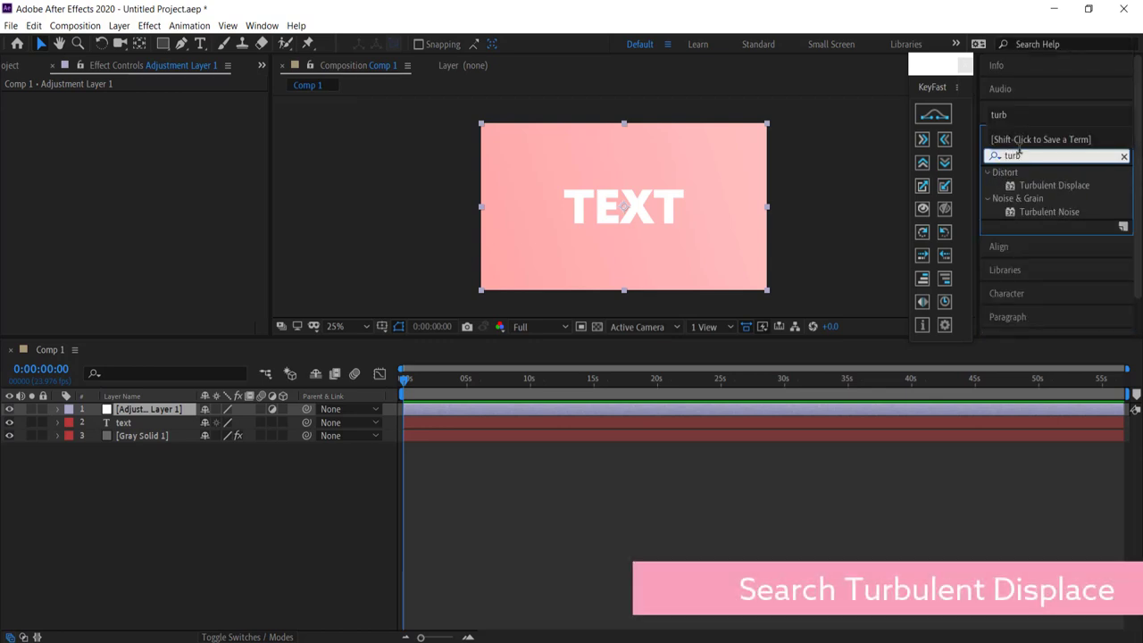
drag(1035, 185, 161, 414)
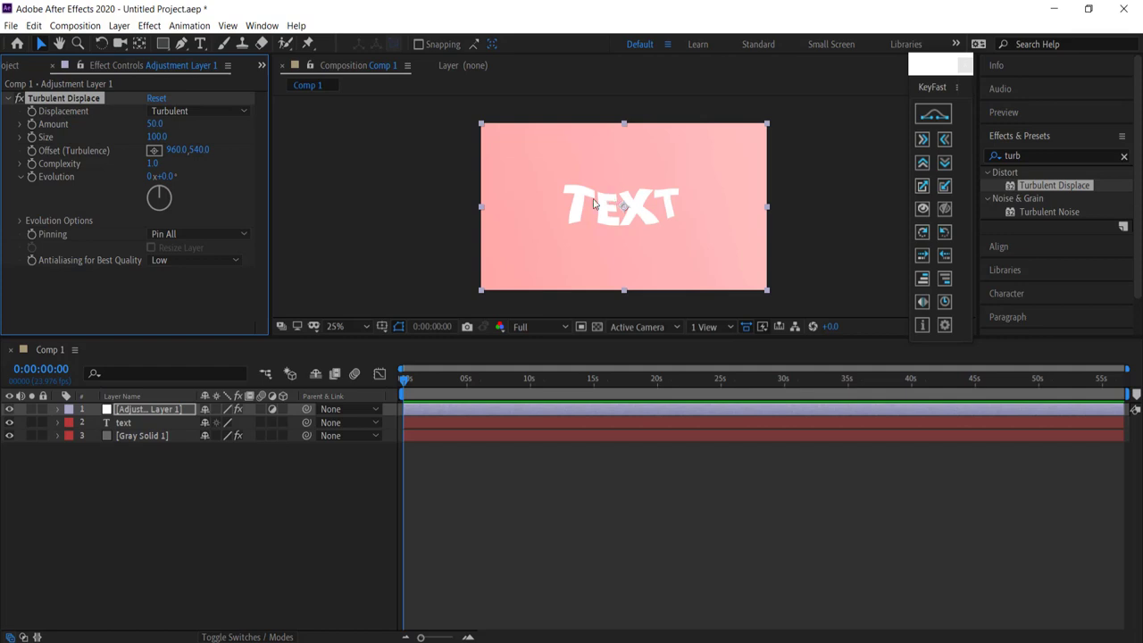
Step: Lower the Turbulent Displace Amount, trying 20 and 25, and set Size to 10
mouse_move(153, 124)
mouse_down()
mouse_move(195, 121)
mouse_move(140, 125)
mouse_move(163, 122)
mouse_up()
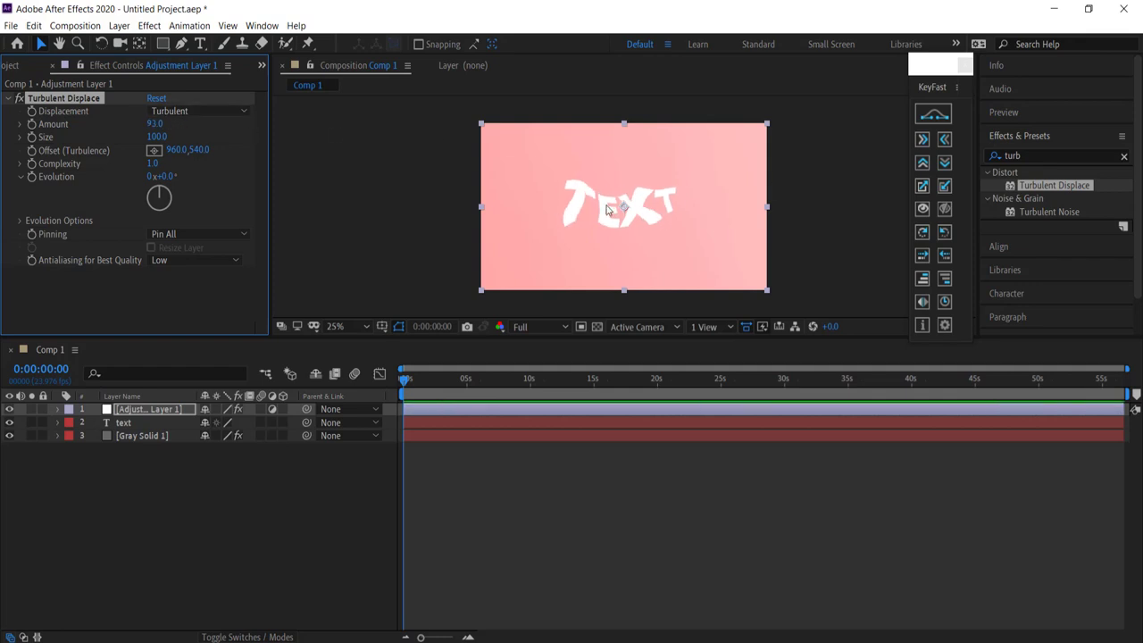
click(155, 124)
text(20)
key(Return)
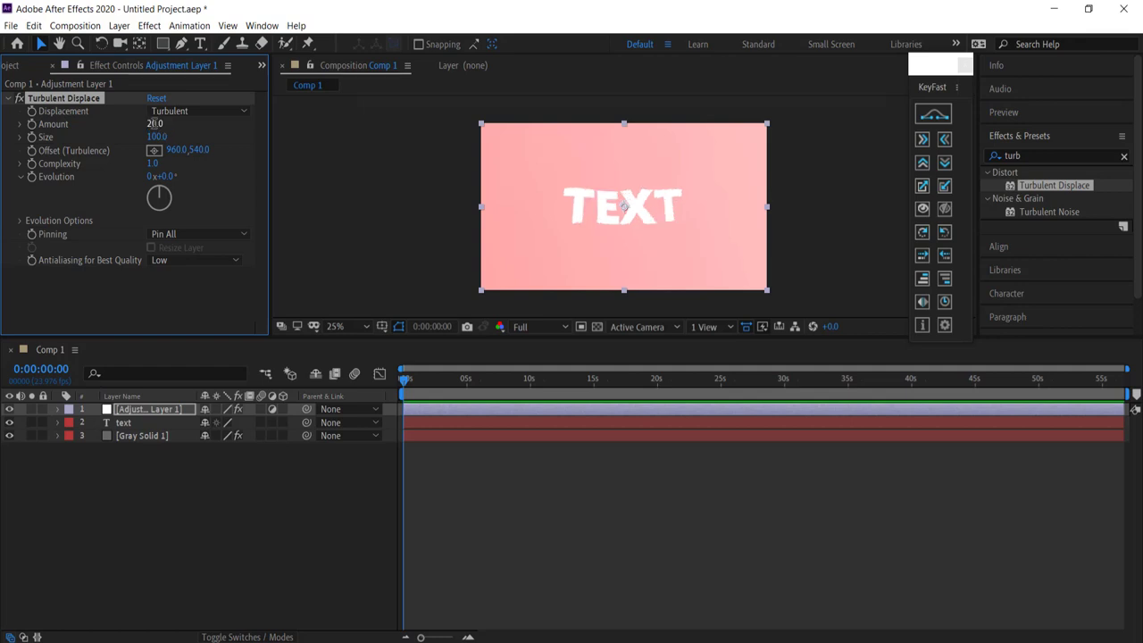
click(154, 124)
text(25)
key(Return)
click(154, 137)
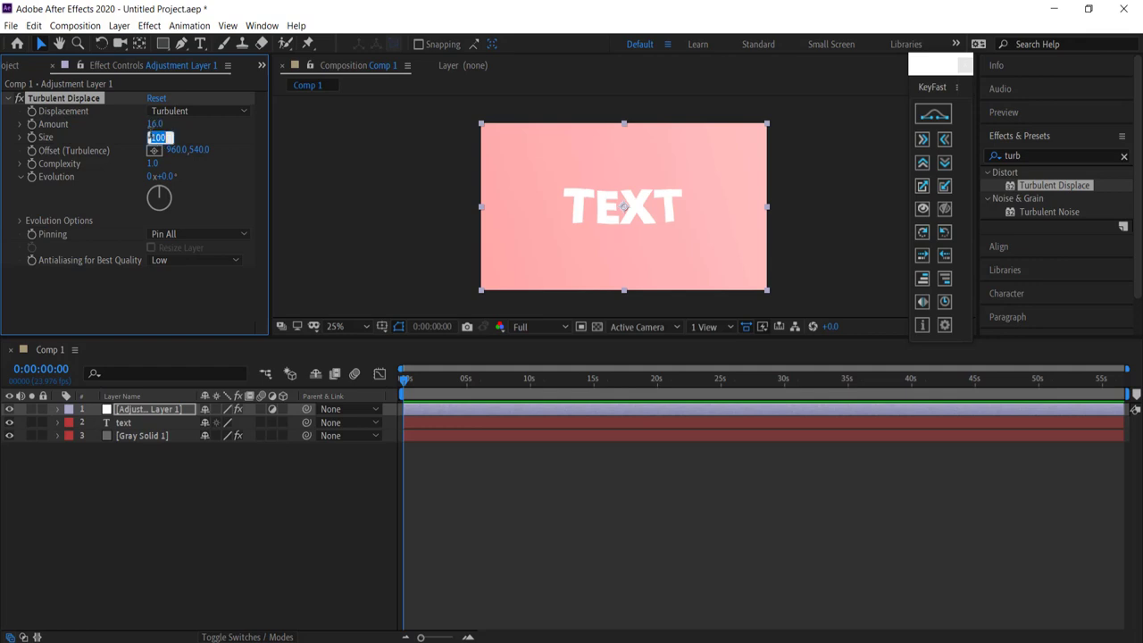
text(10)
key(Return)
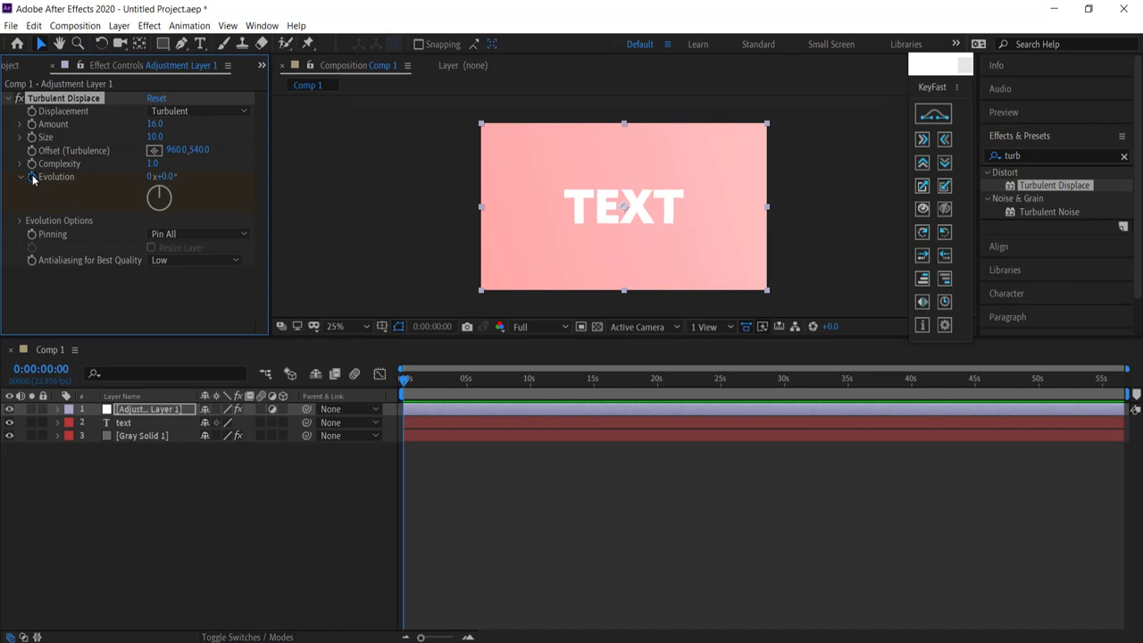
Step: Reveal Evolution with U and keyframe it at frame 0 and frame 4
key(u)
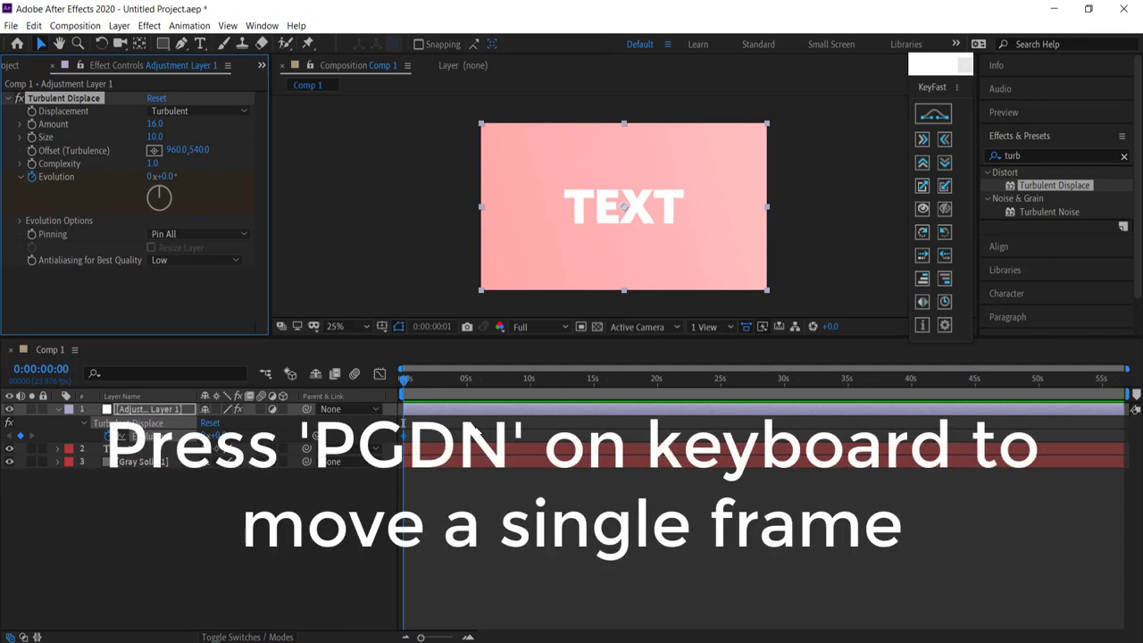
key(Page_Down)
key(Page_Down)
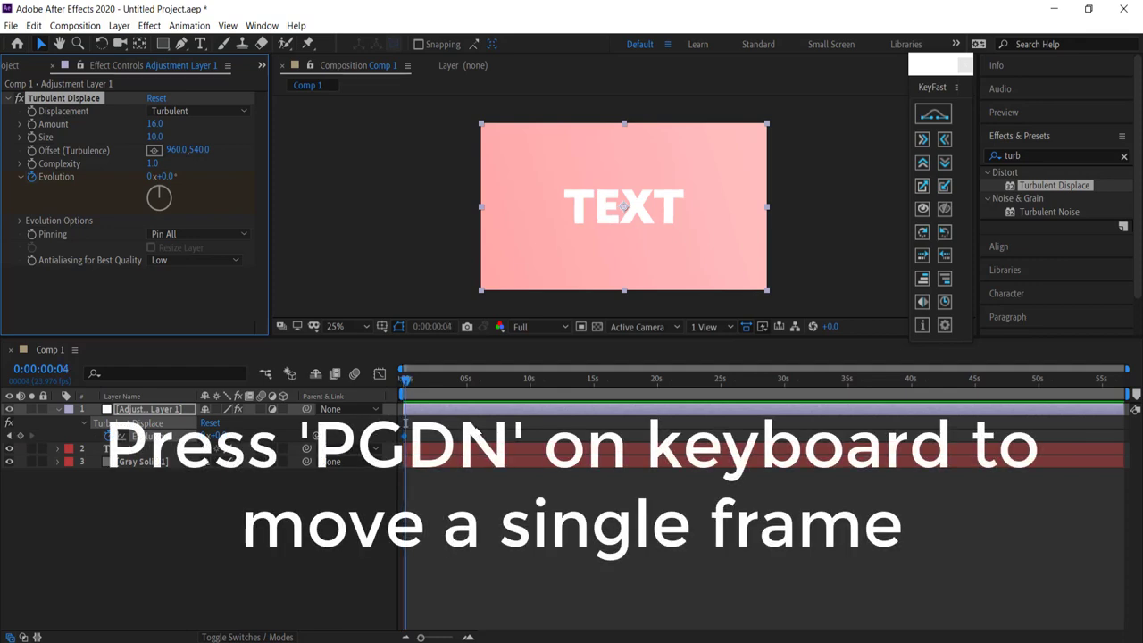
key(=)
key(=)
key(=)
key(=)
key(=)
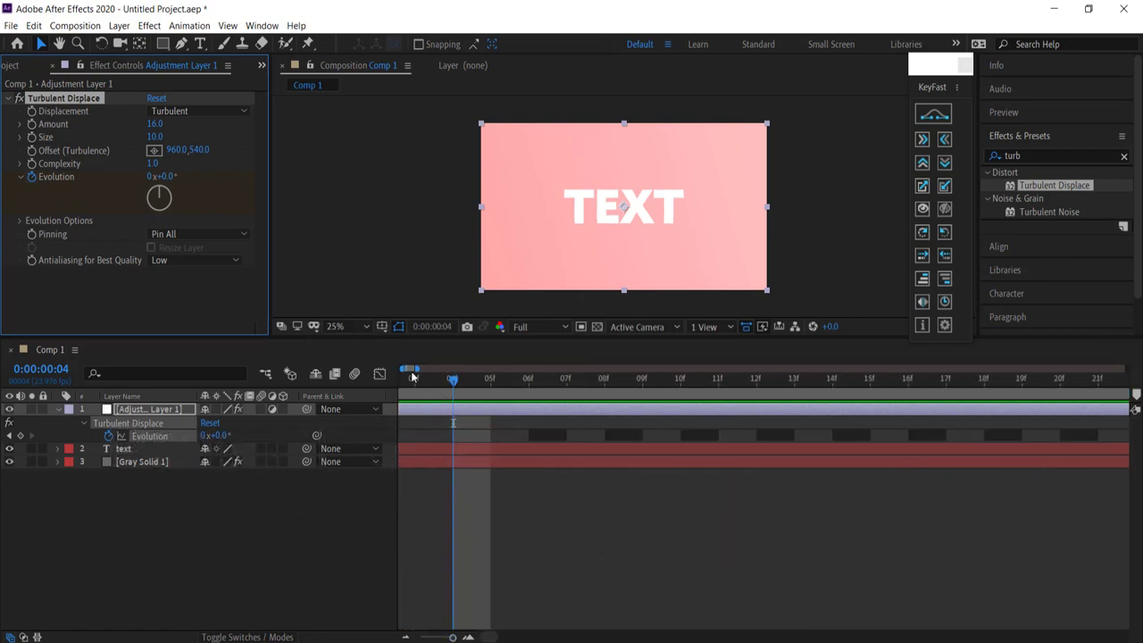
drag(411, 371, 404, 370)
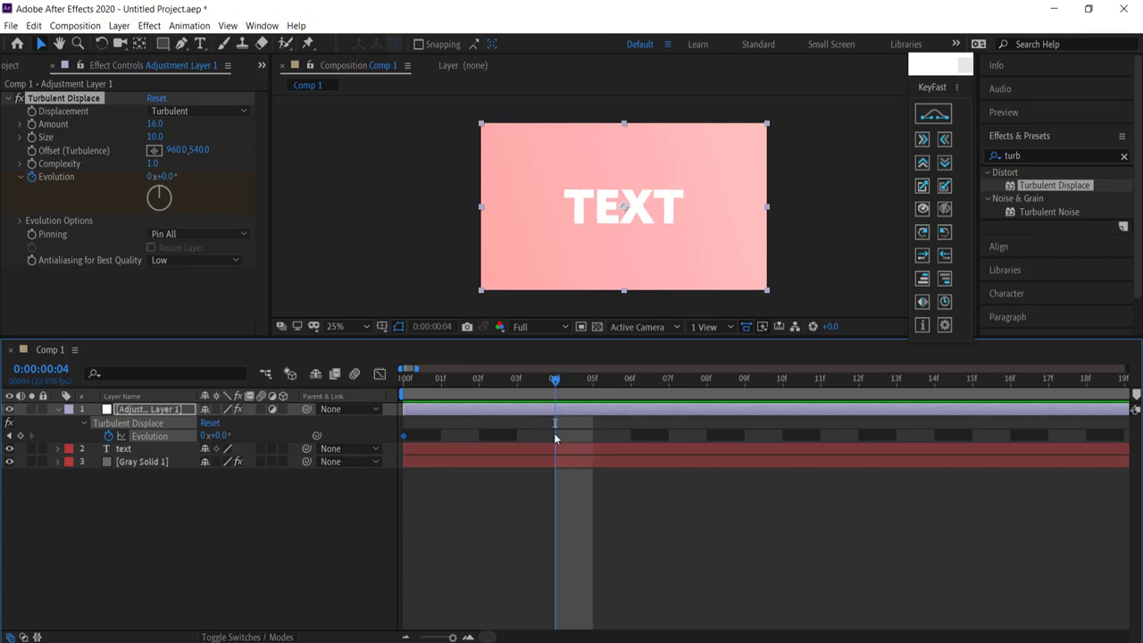
drag(163, 176, 428, 176)
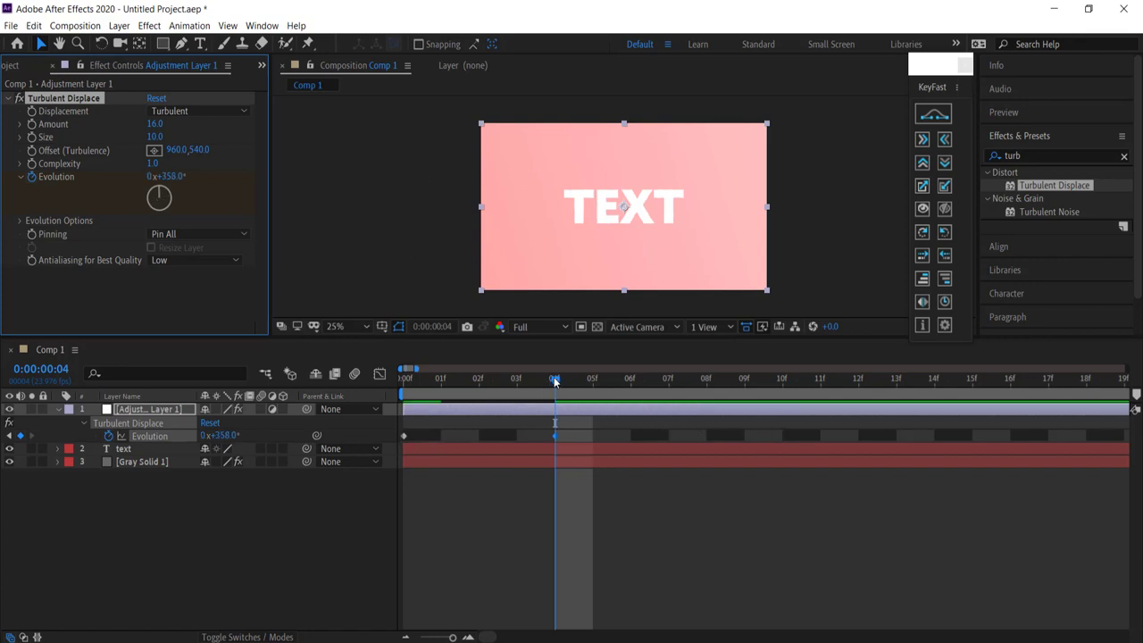
Step: Key Evolution at 1x+122°, 1x+294° and 2x+57° on frames 8, 12 and 16
key(space)
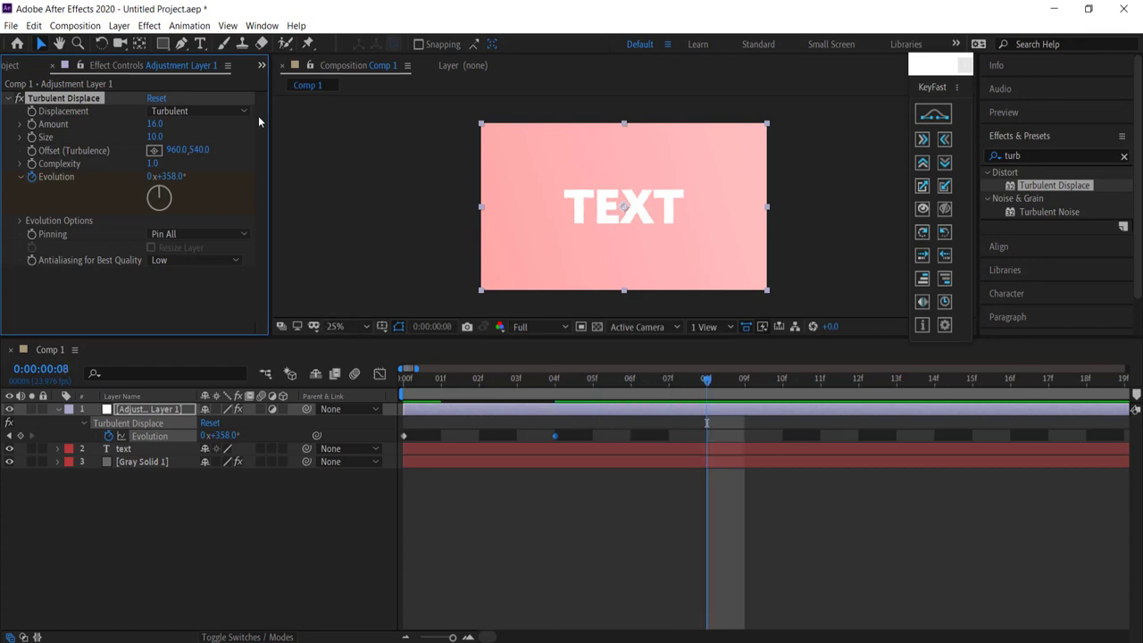
drag(166, 175, 275, 179)
key(space)
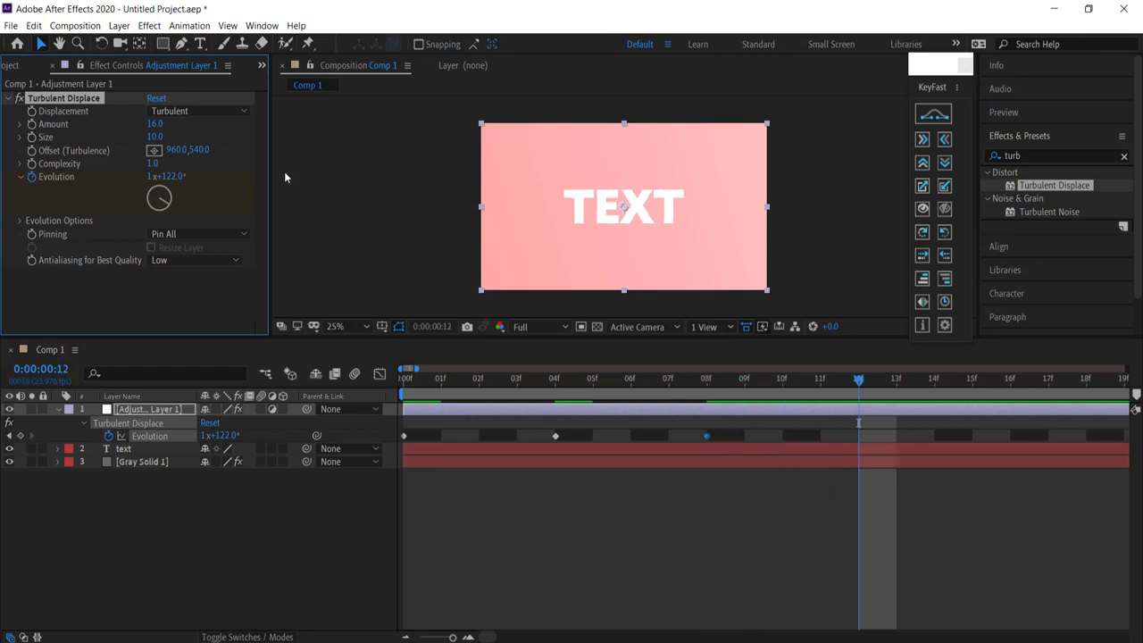
drag(166, 176, 307, 176)
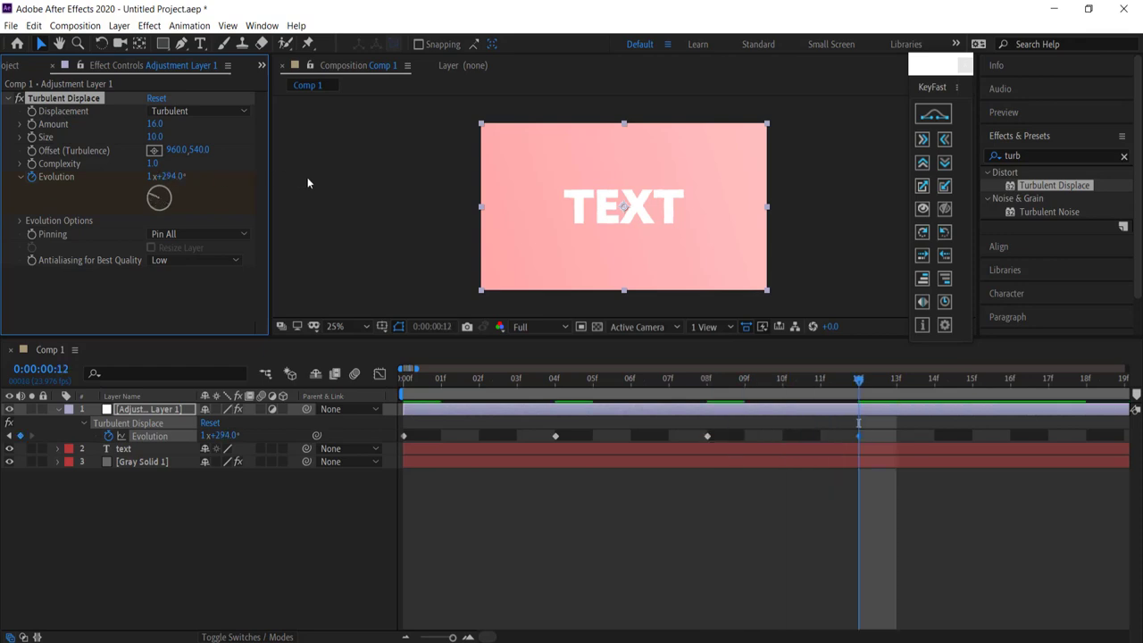
key(space)
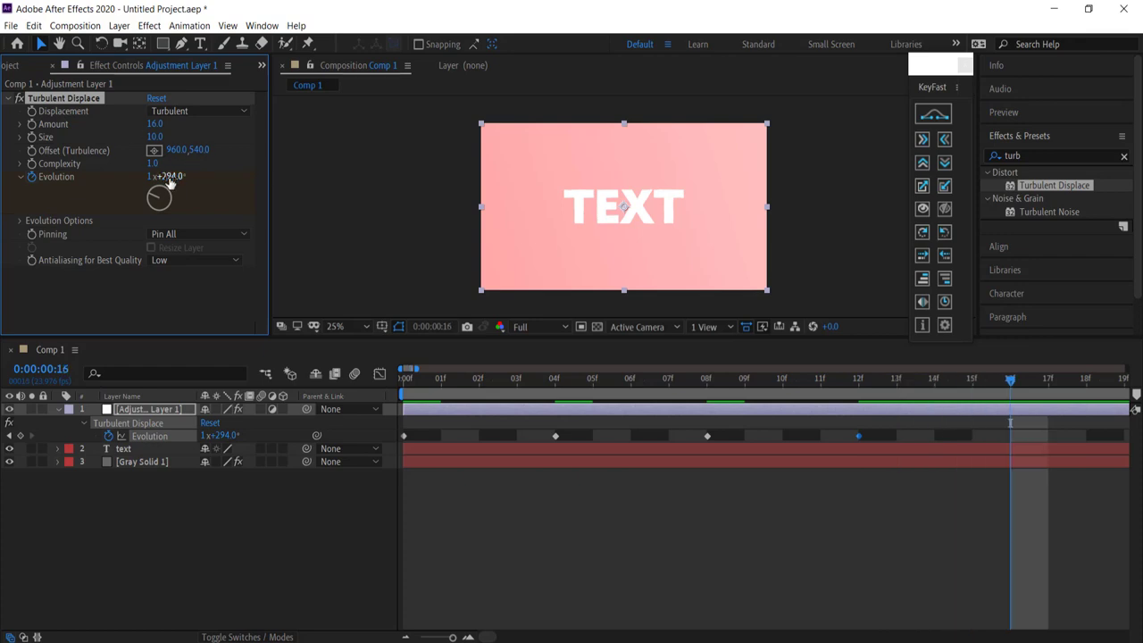
drag(170, 181, 307, 189)
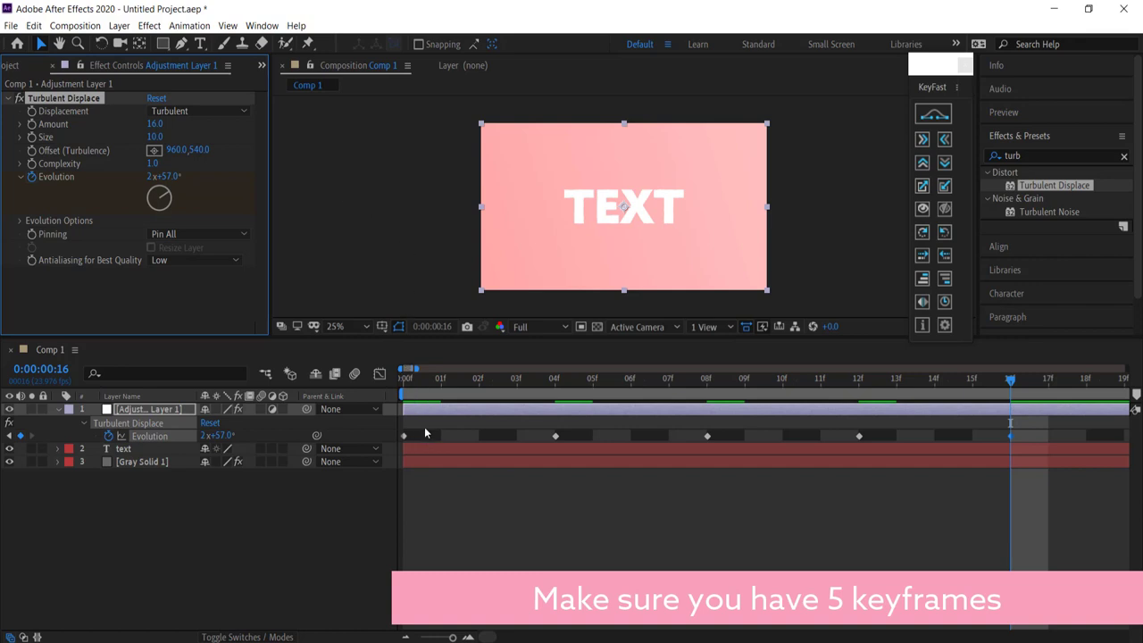
drag(1013, 384, 404, 380)
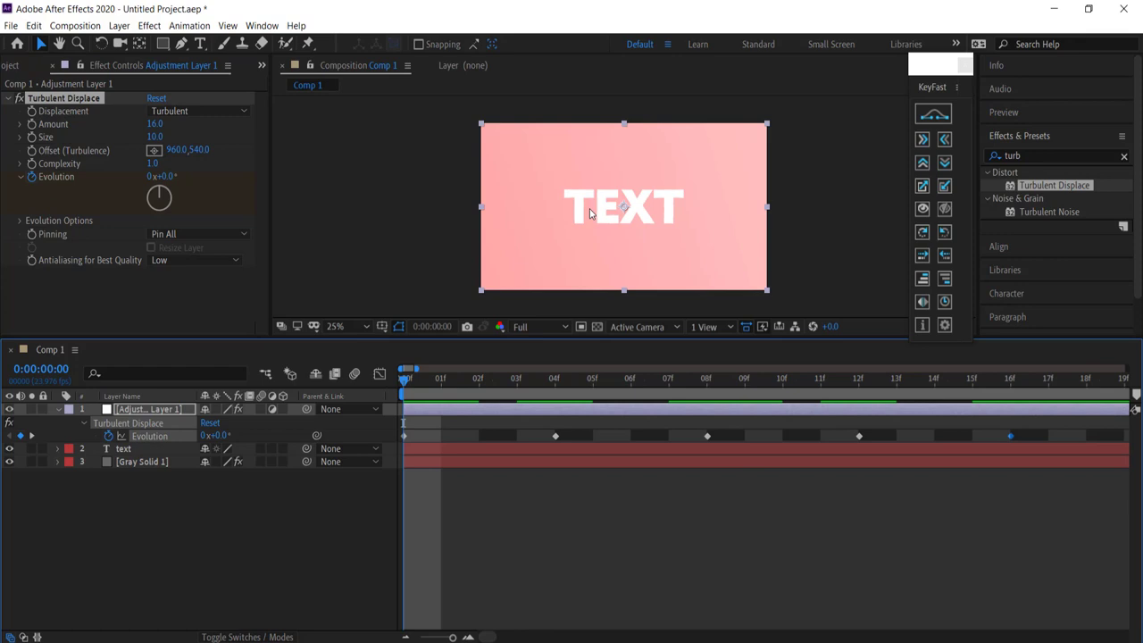
Step: Preview the distortion, end the work area at 16f, and loop the jitter preview
scroll(605, 197, up, 2)
key(space)
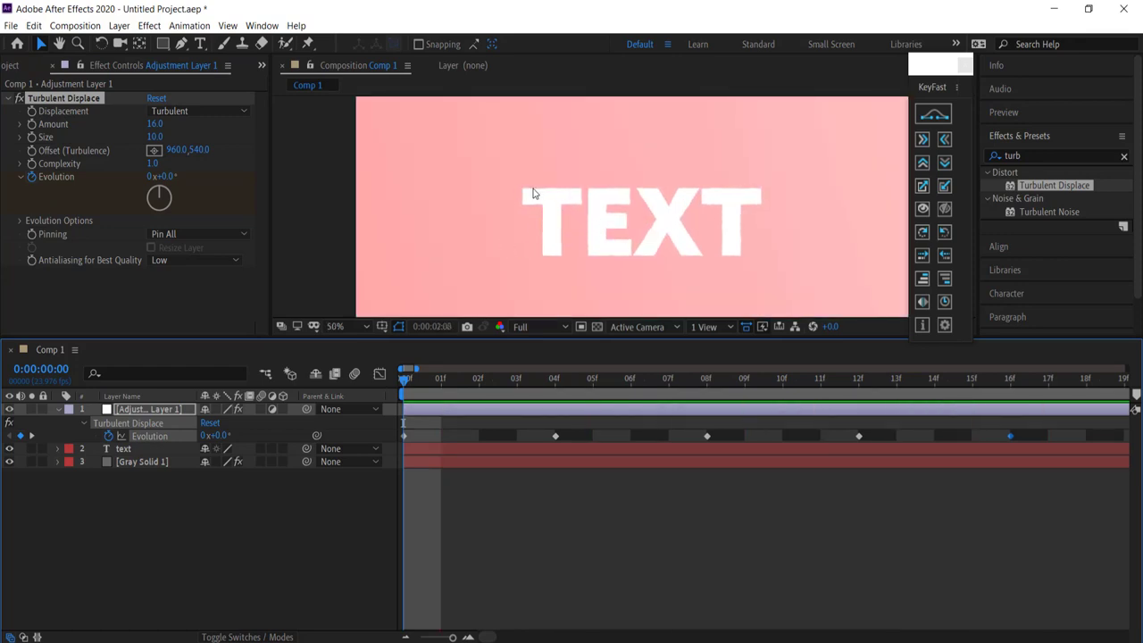
key(space)
scroll(520, 420, down, 10)
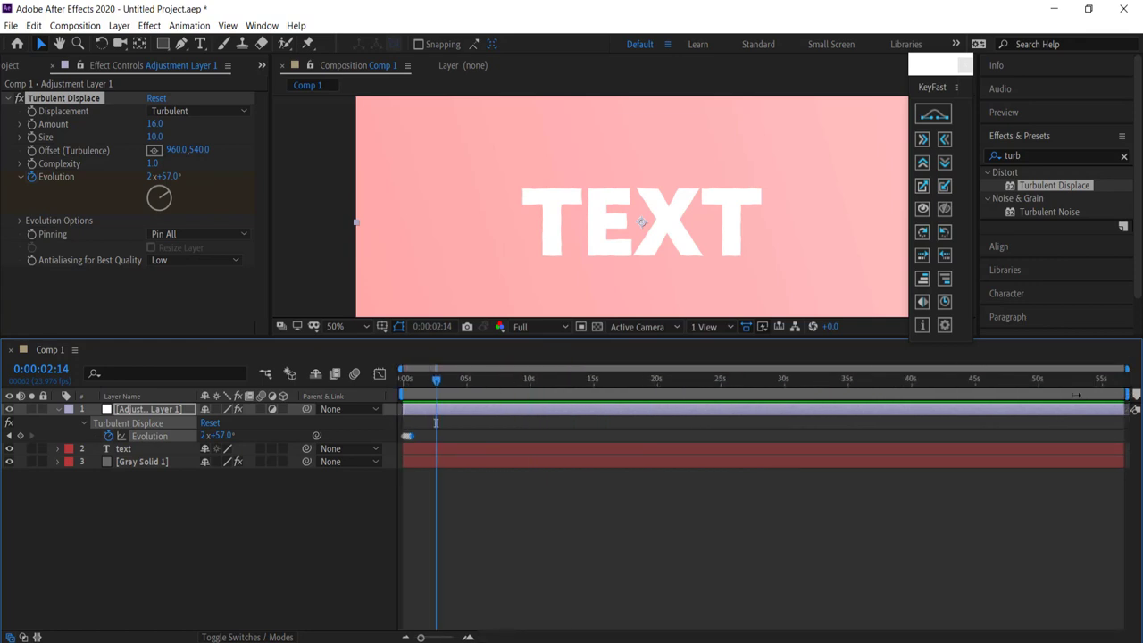
drag(1076, 394, 426, 389)
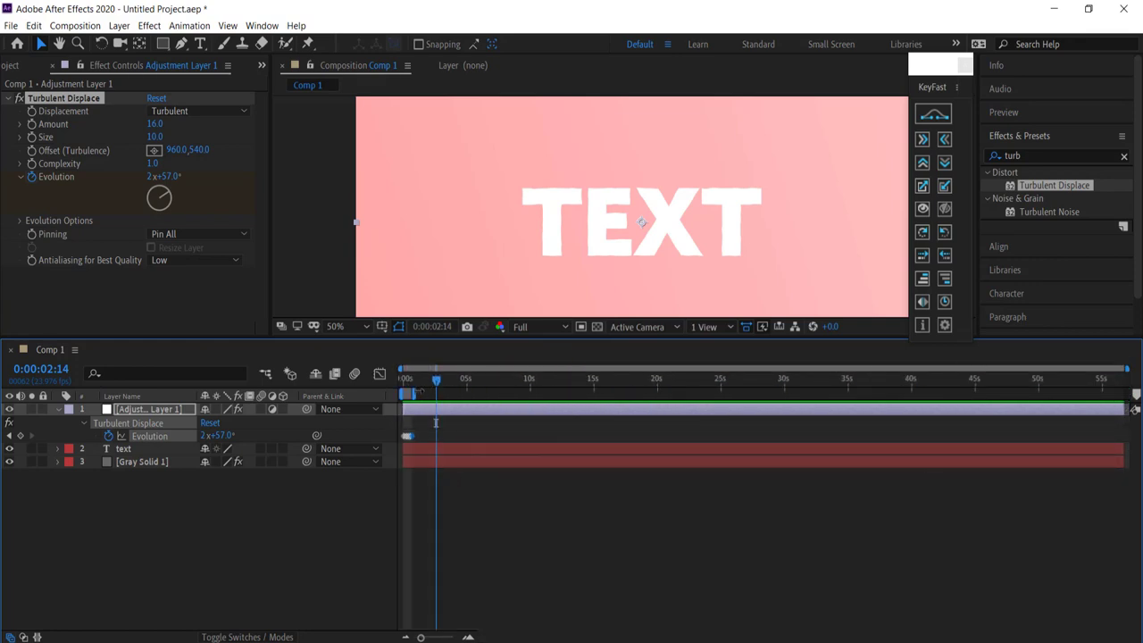
key(Home)
scroll(426, 389, up, 10)
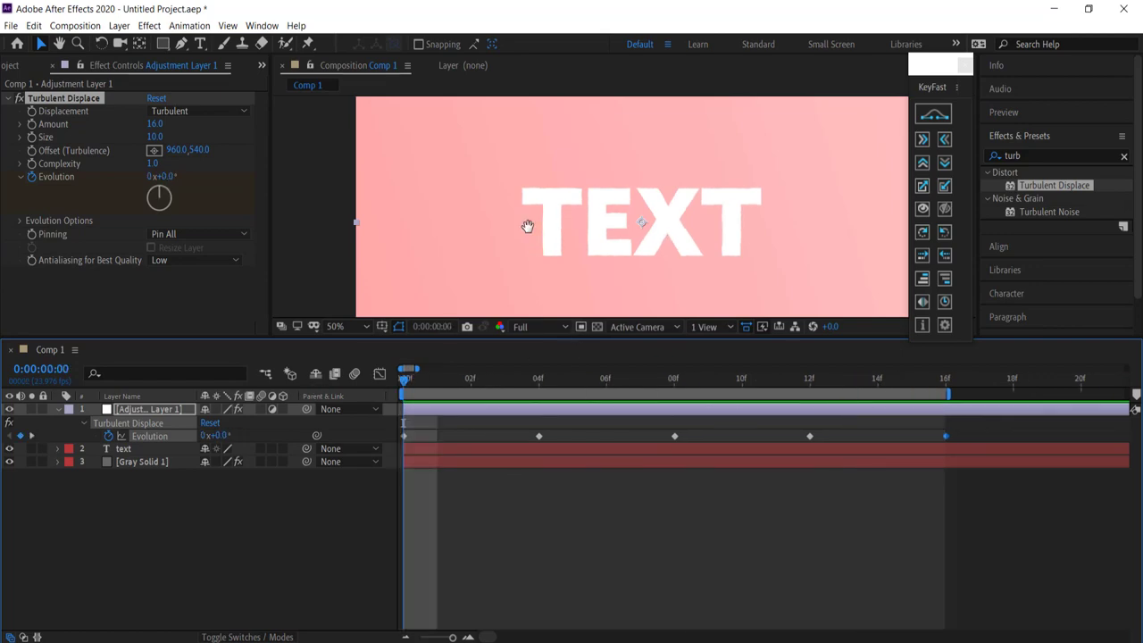
key(space)
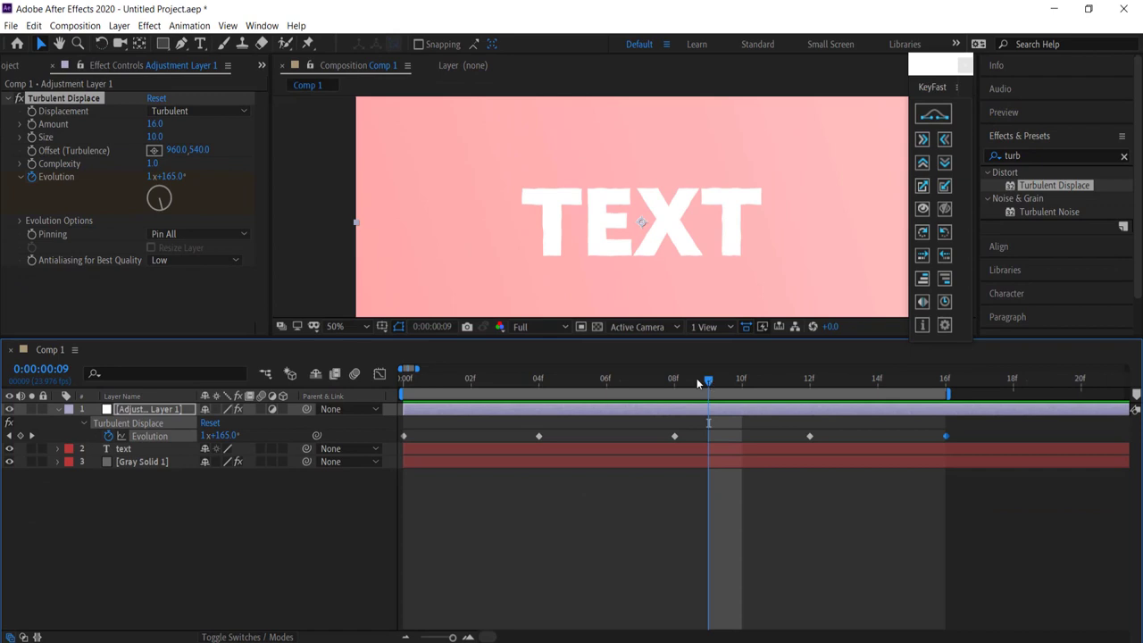
Step: Try a different Evolution value on the frame 4 keyframe
drag(698, 383, 542, 382)
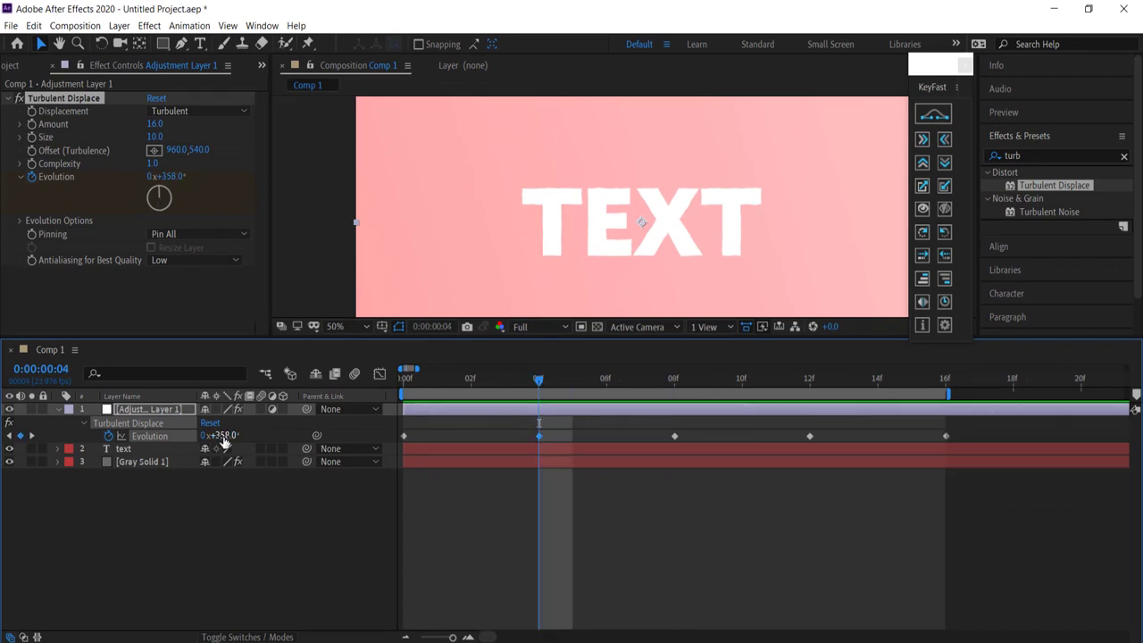
drag(223, 436, 327, 430)
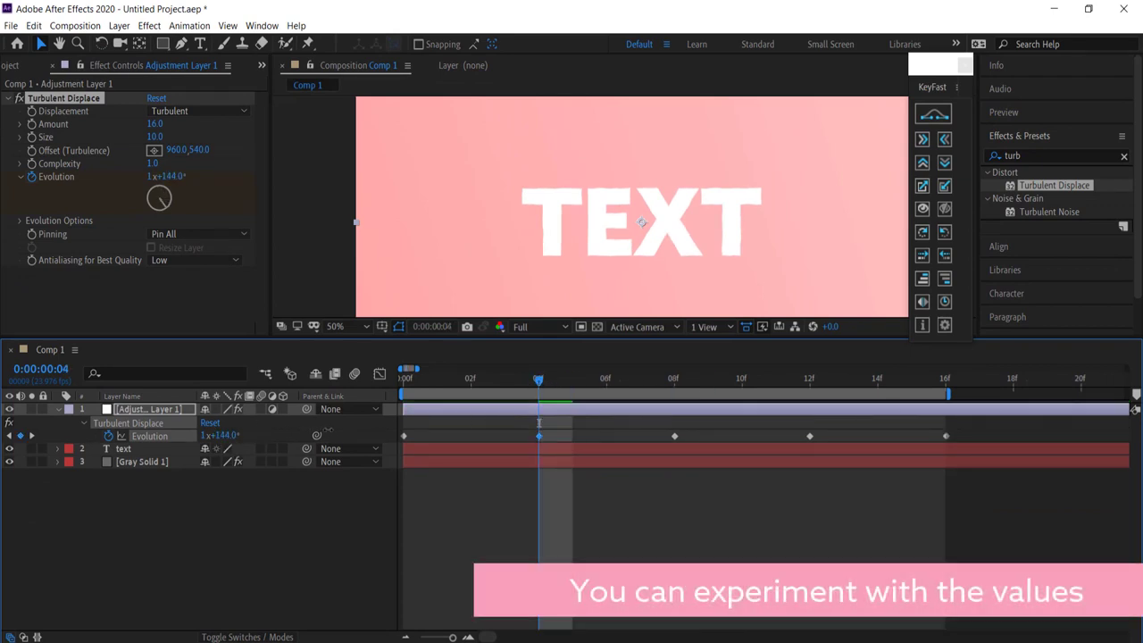
drag(536, 379, 375, 379)
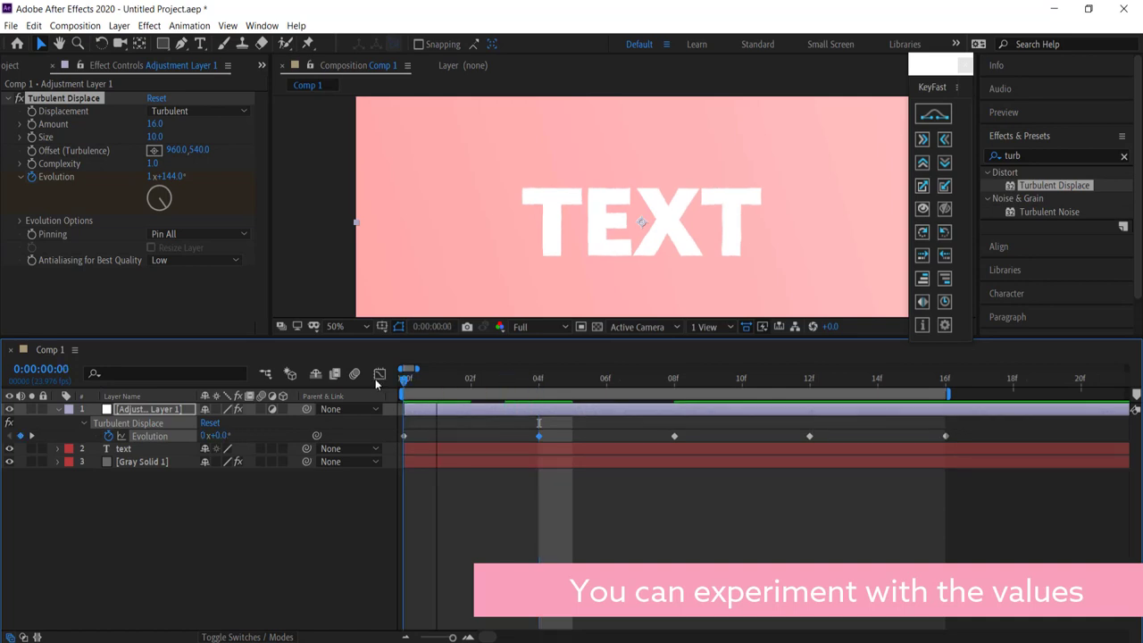
Step: Set the Turbulent Displace Amount to 20 and preview the distortion
click(154, 124)
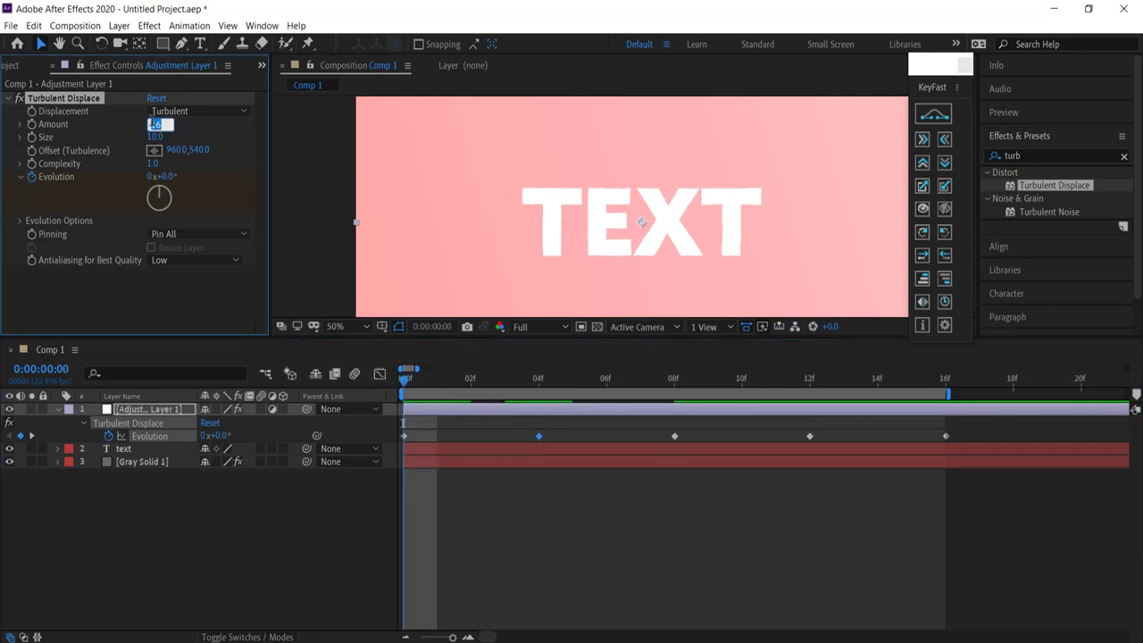
text(20)
key(Return)
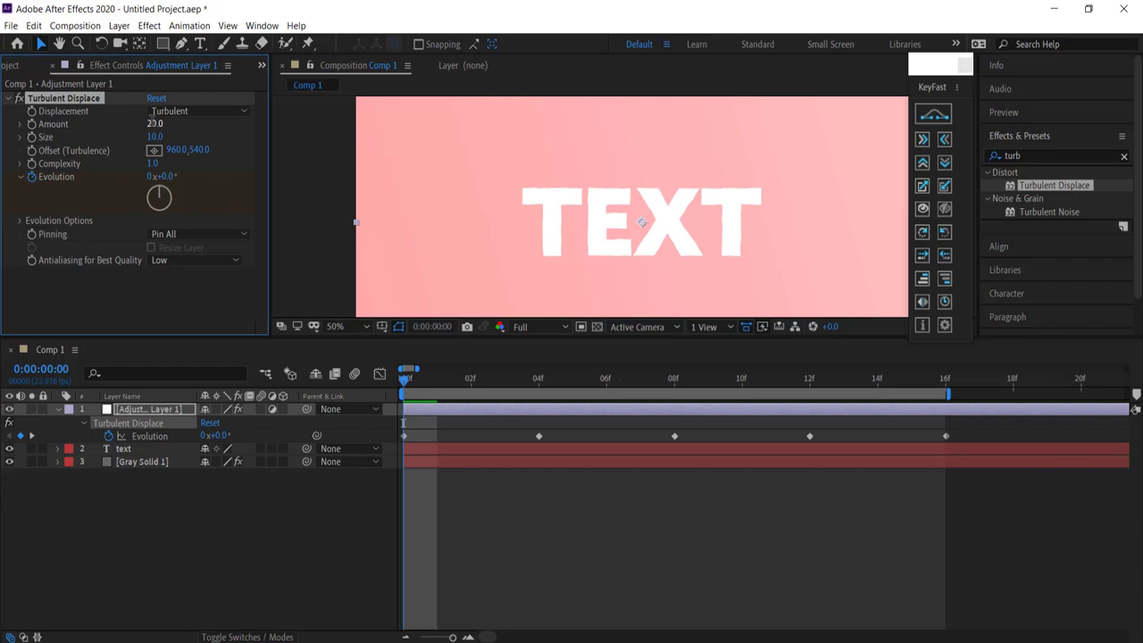
key(space)
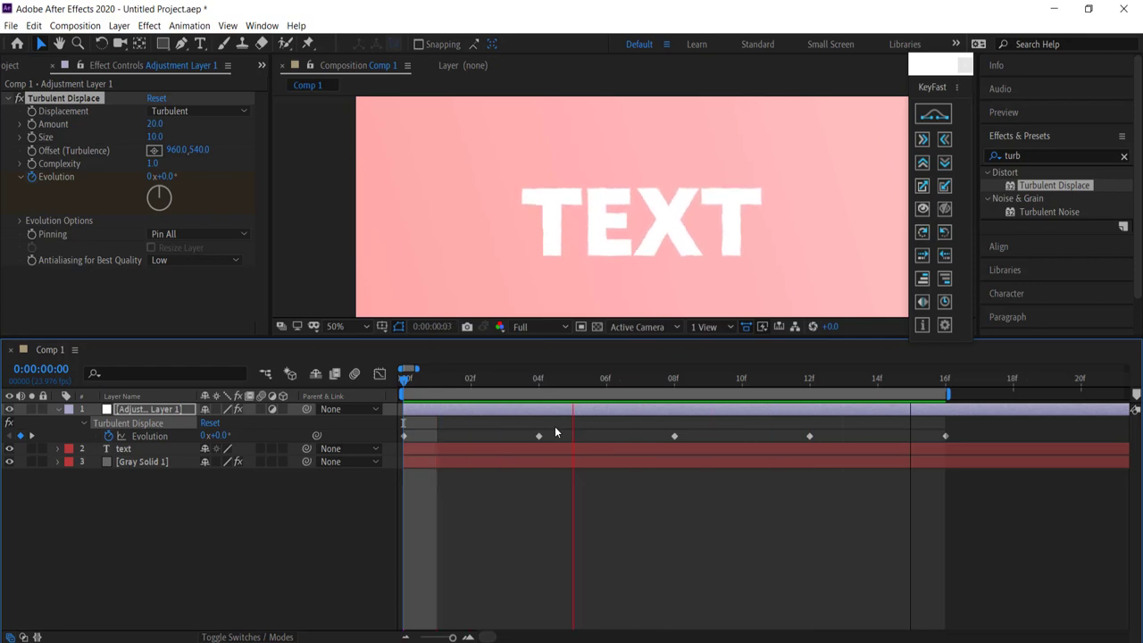
key(space)
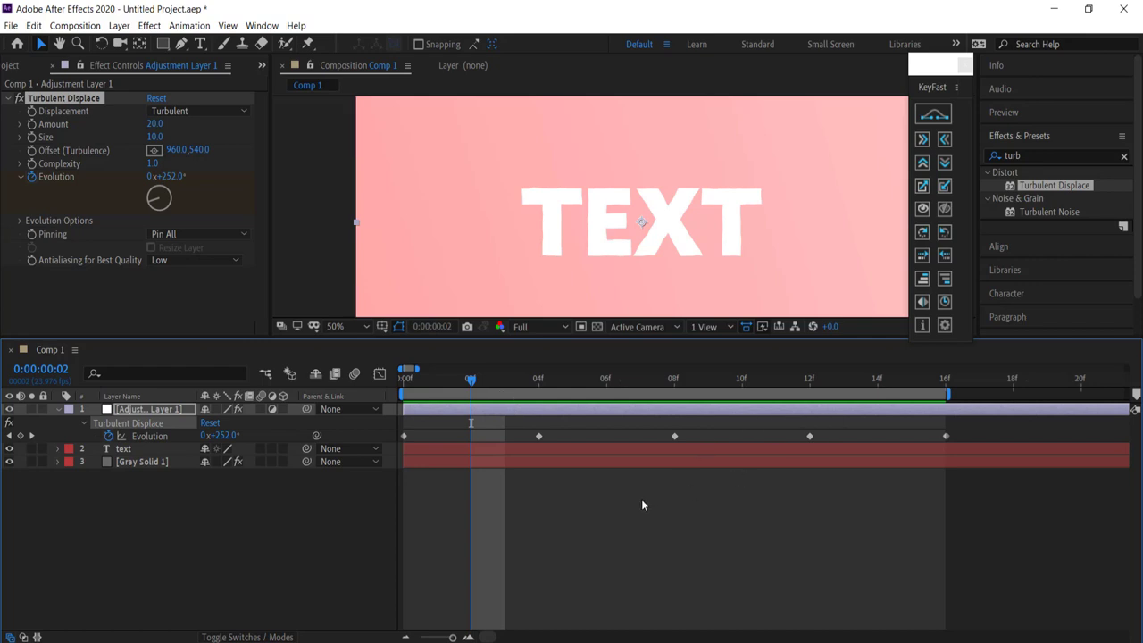
Step: Set the work area from 00f to about 05:00f, trim Comp 1 to it, and play back
scroll(707, 475, down, 2)
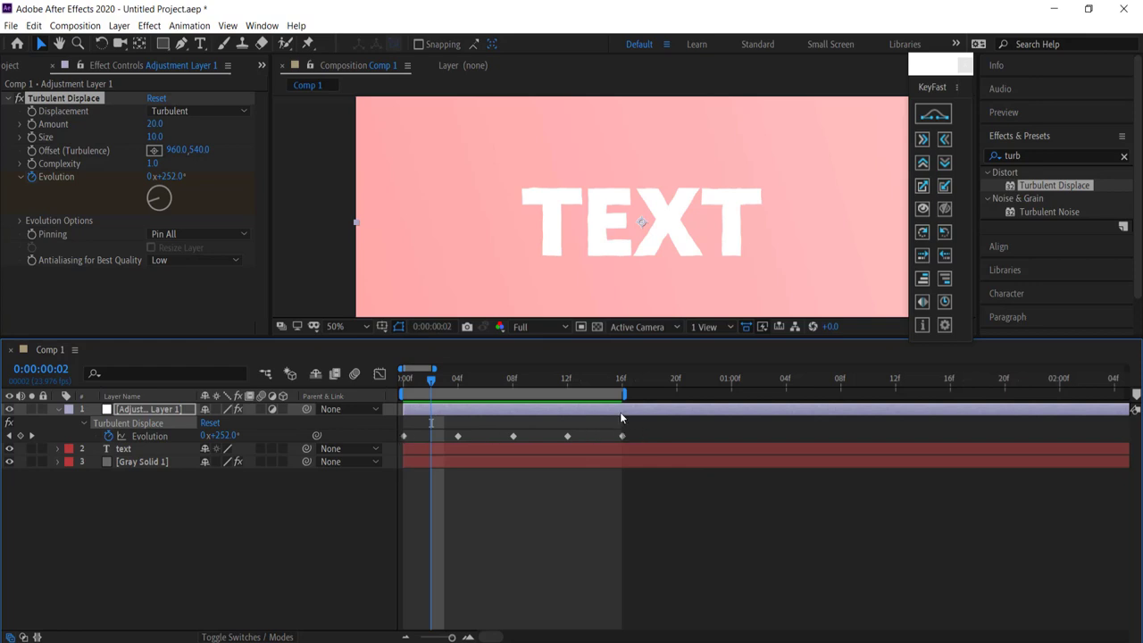
scroll(708, 471, down, 3)
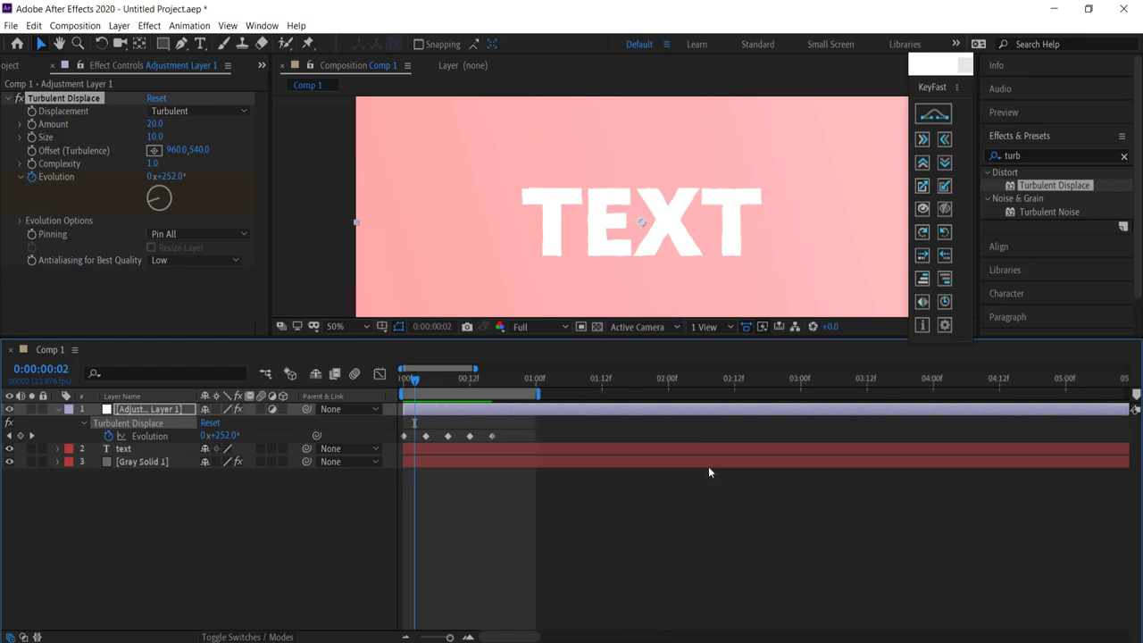
scroll(659, 432, down, 2)
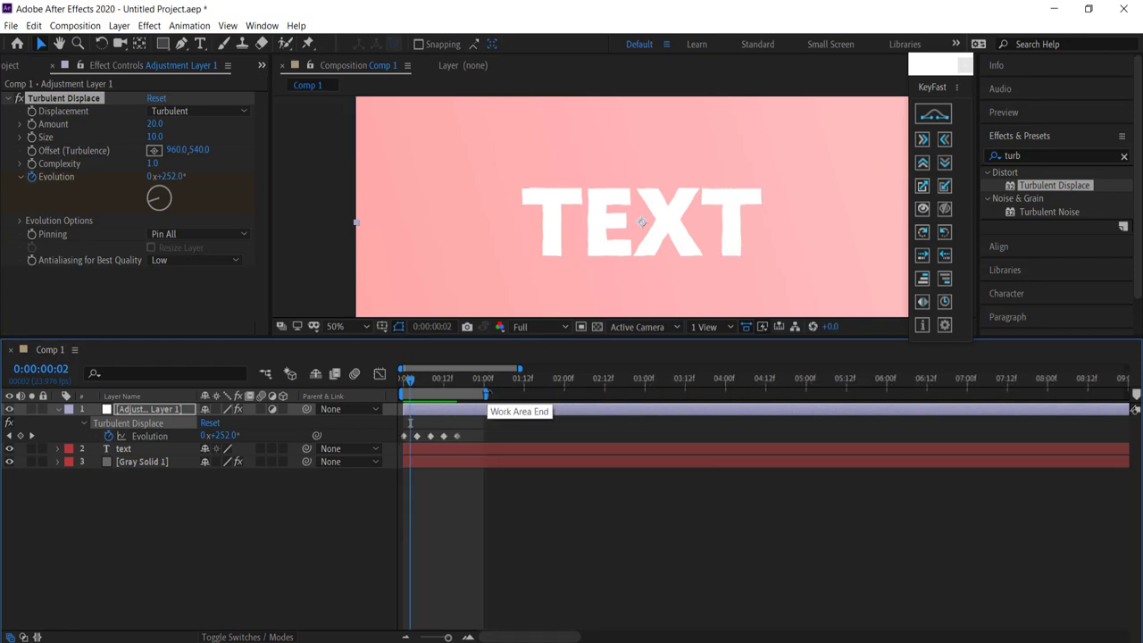
drag(487, 394, 930, 394)
key(b)
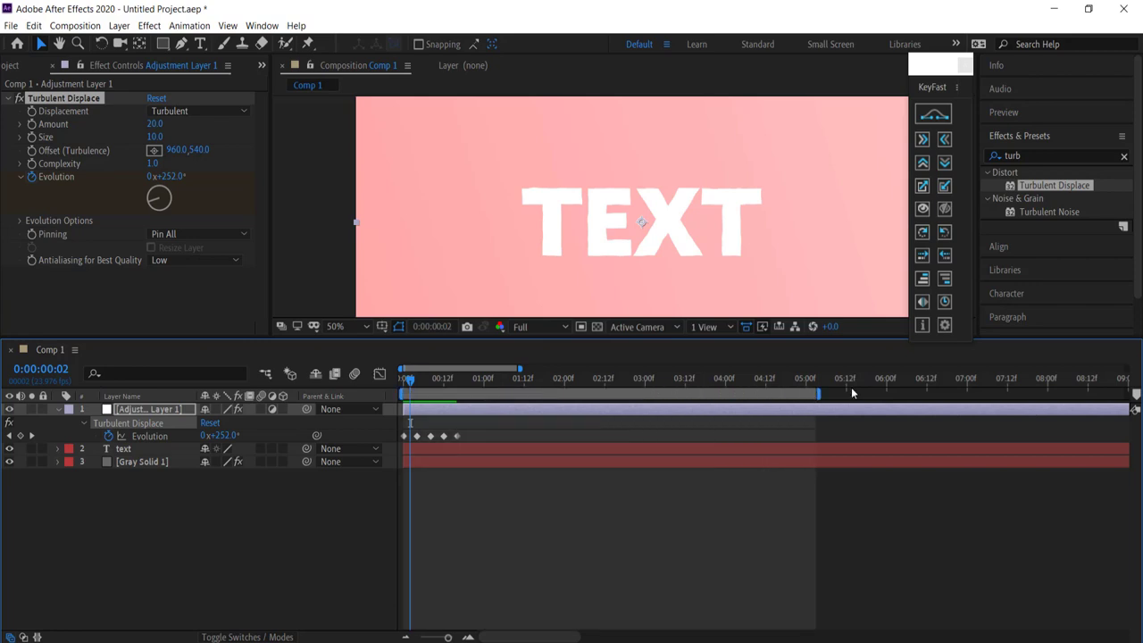
drag(818, 394, 805, 393)
right_click(785, 394)
click(852, 434)
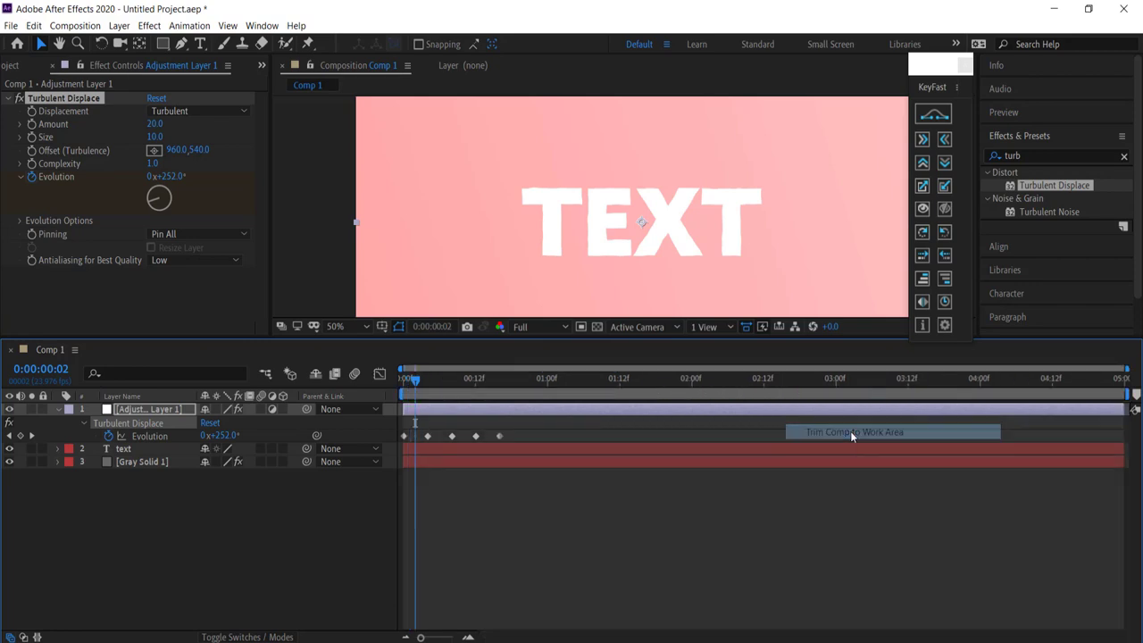
drag(419, 378, 559, 382)
key(space)
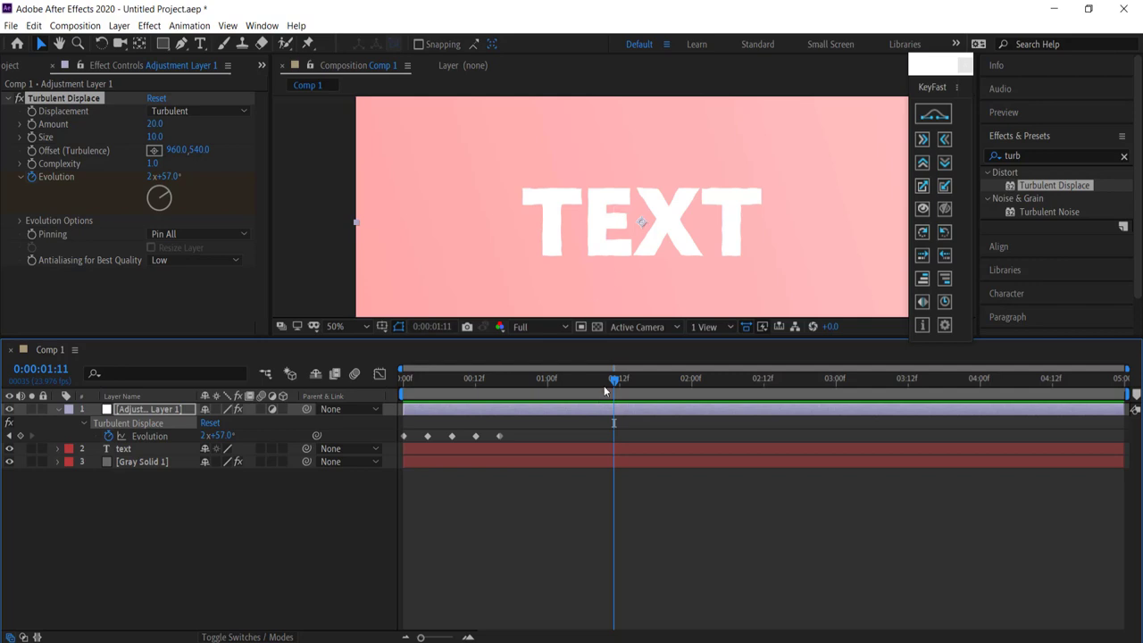
Step: Select the five Evolution keyframes, apply Toggle Hold Keyframe, and preview the stepped jitter
drag(595, 381, 356, 398)
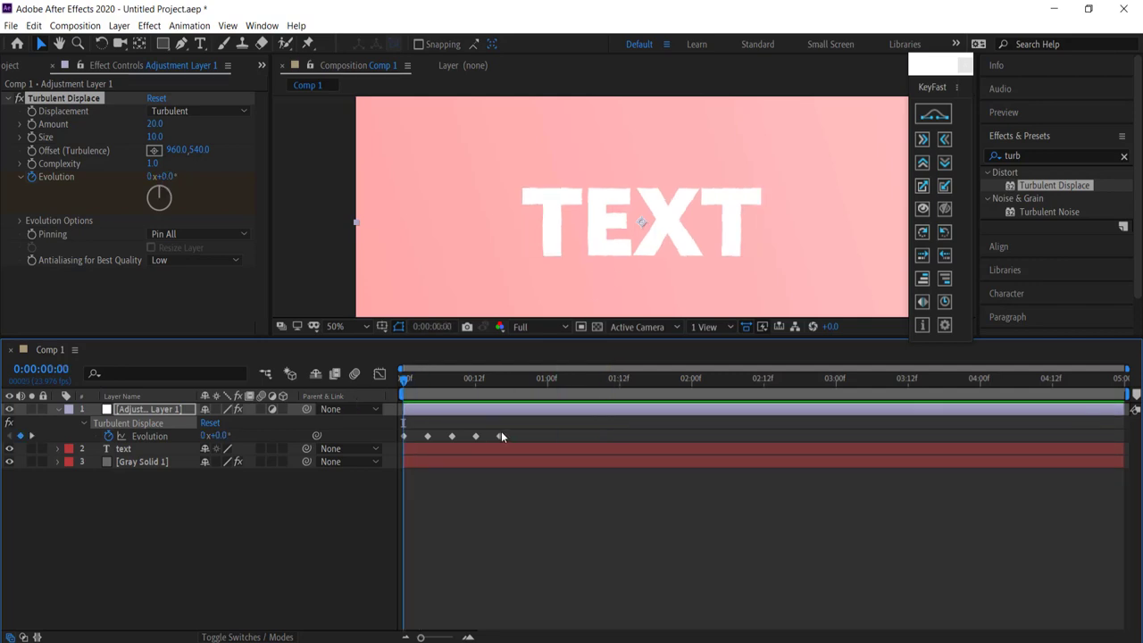
drag(513, 431, 398, 444)
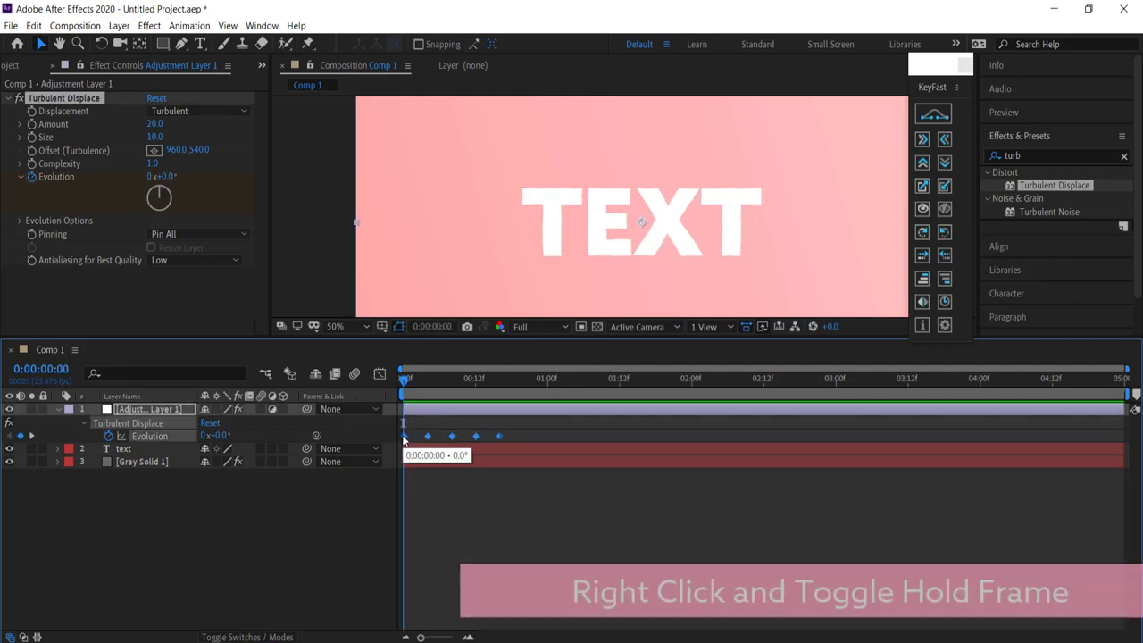
right_click(404, 436)
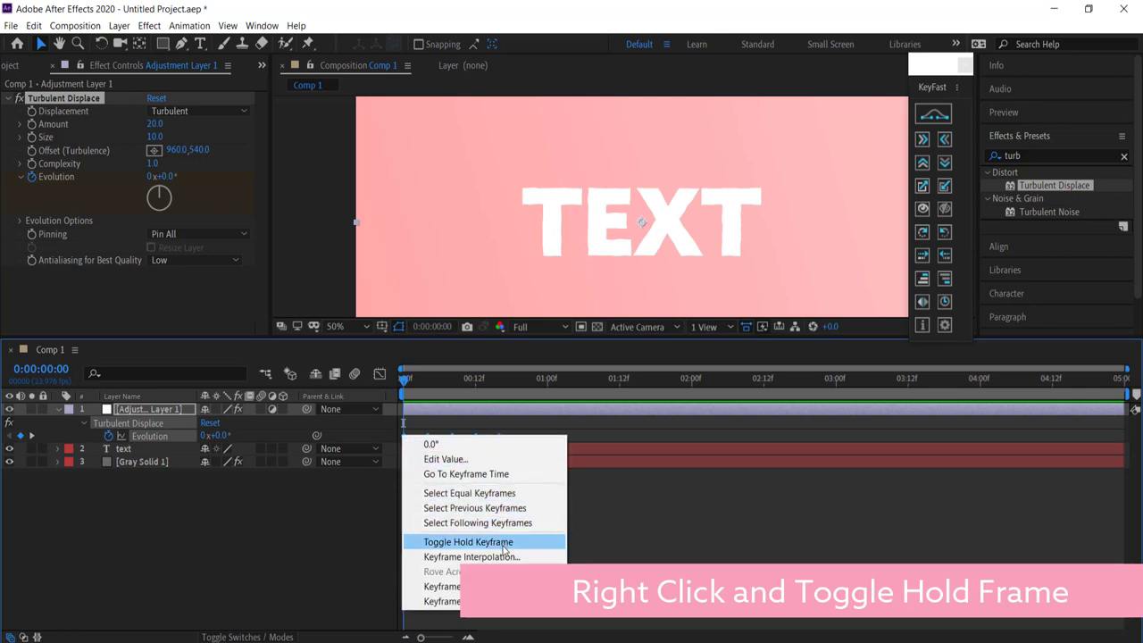
click(475, 541)
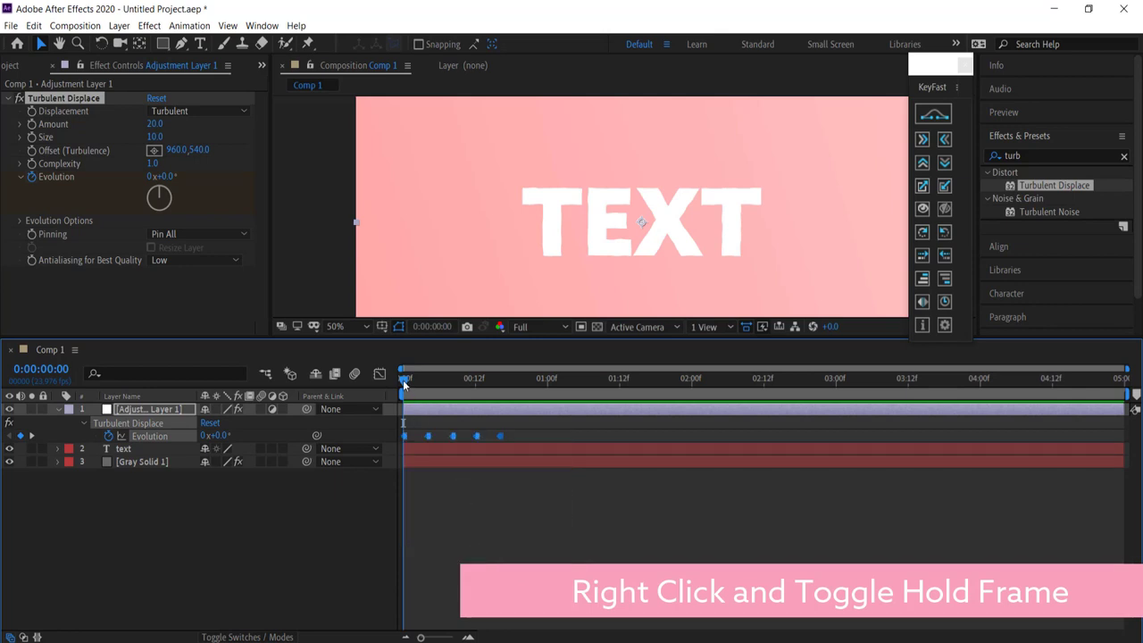
drag(404, 382, 510, 380)
key(space)
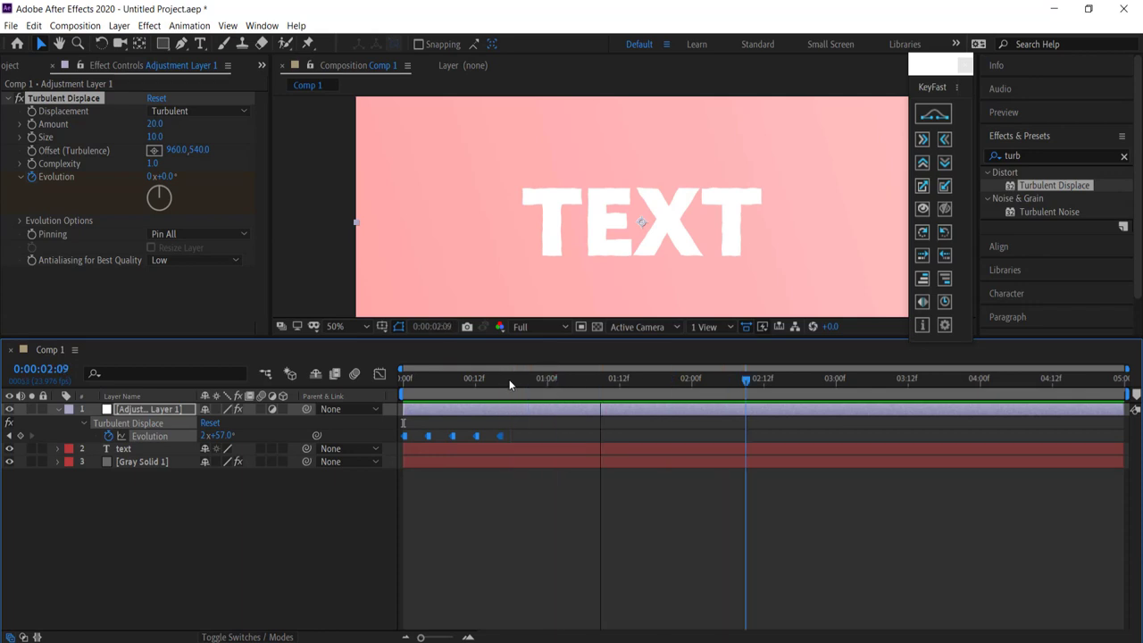
key(space)
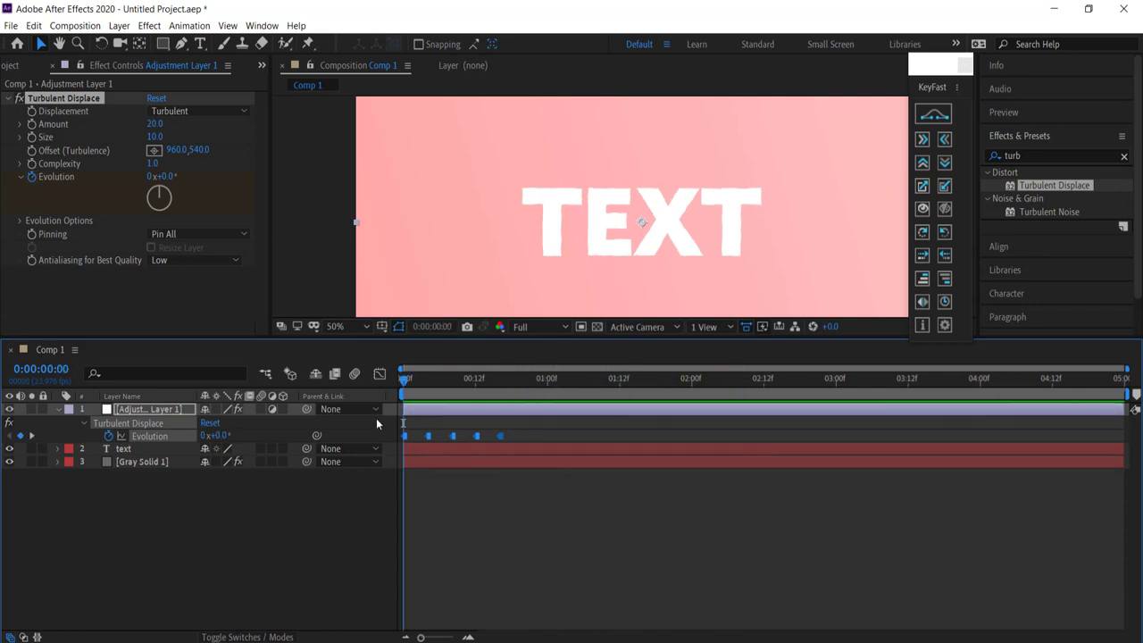
Step: Add a loopOut() expression to the Evolution property and preview the repeating jitter
alt+click(110, 438)
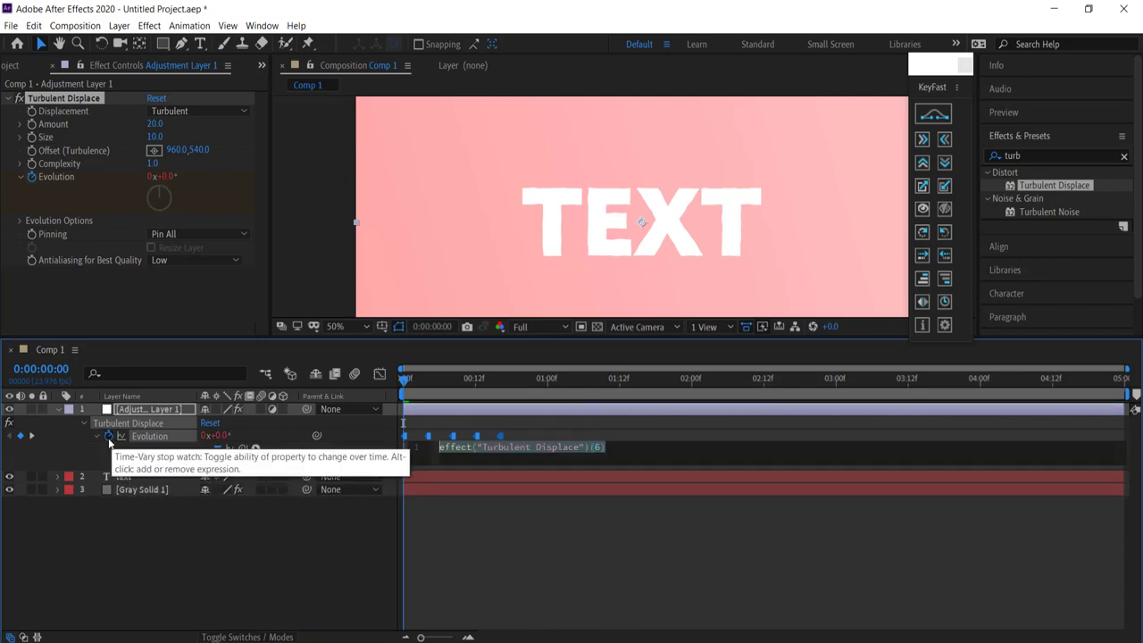
text(loop)
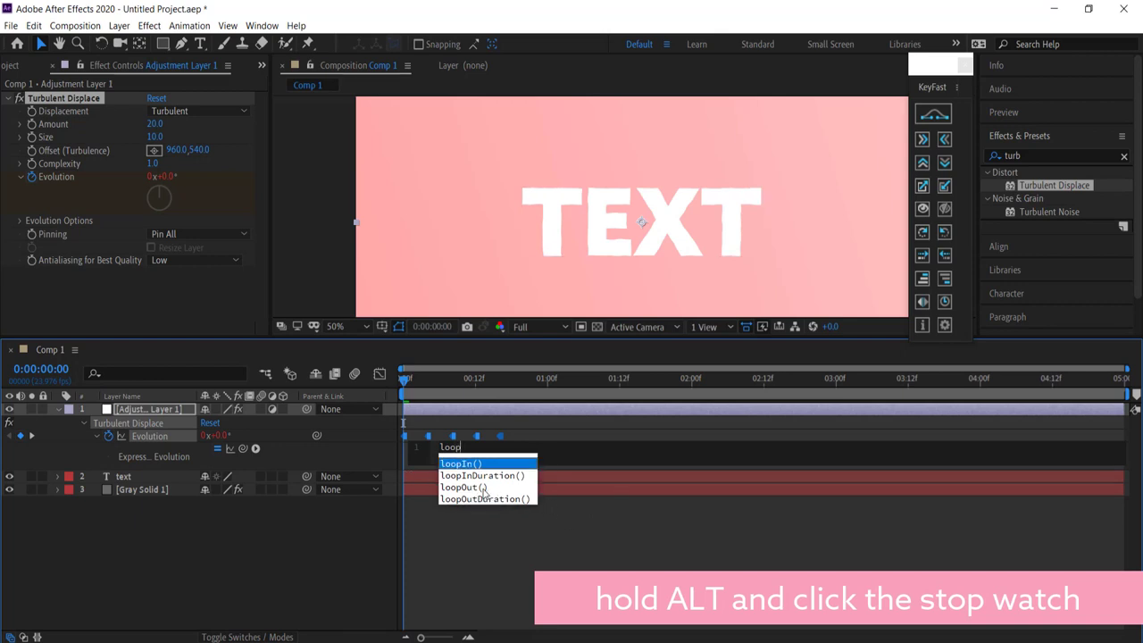
click(482, 487)
key(Return)
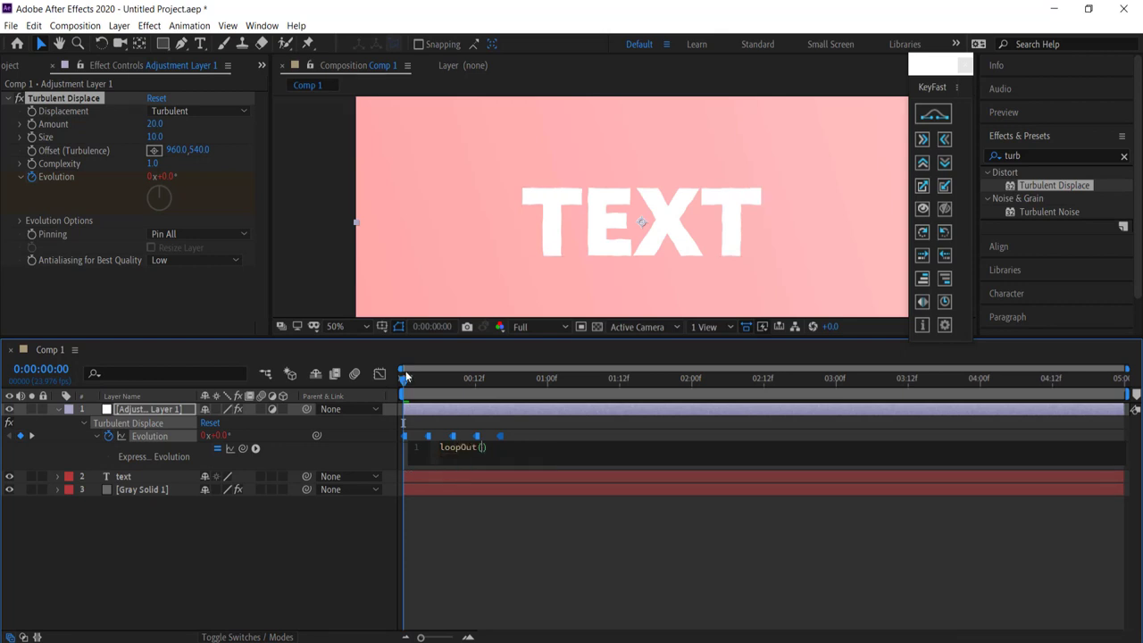
click(406, 377)
key(space)
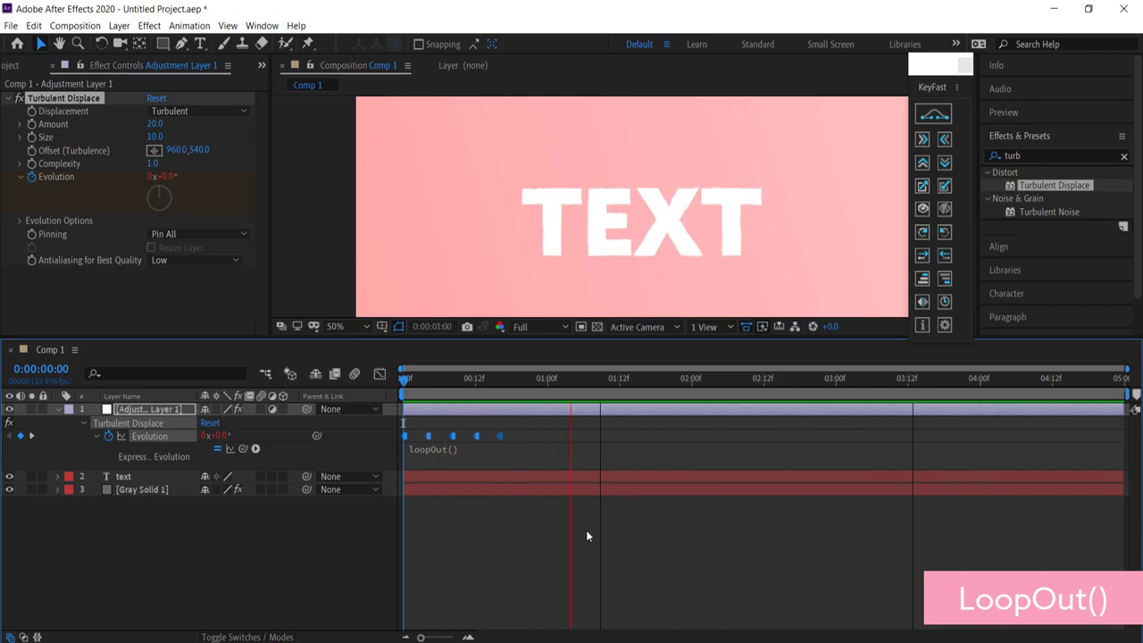
Step: Collapse the adjustment layer's effect properties and move the current time to 02:01
click(58, 409)
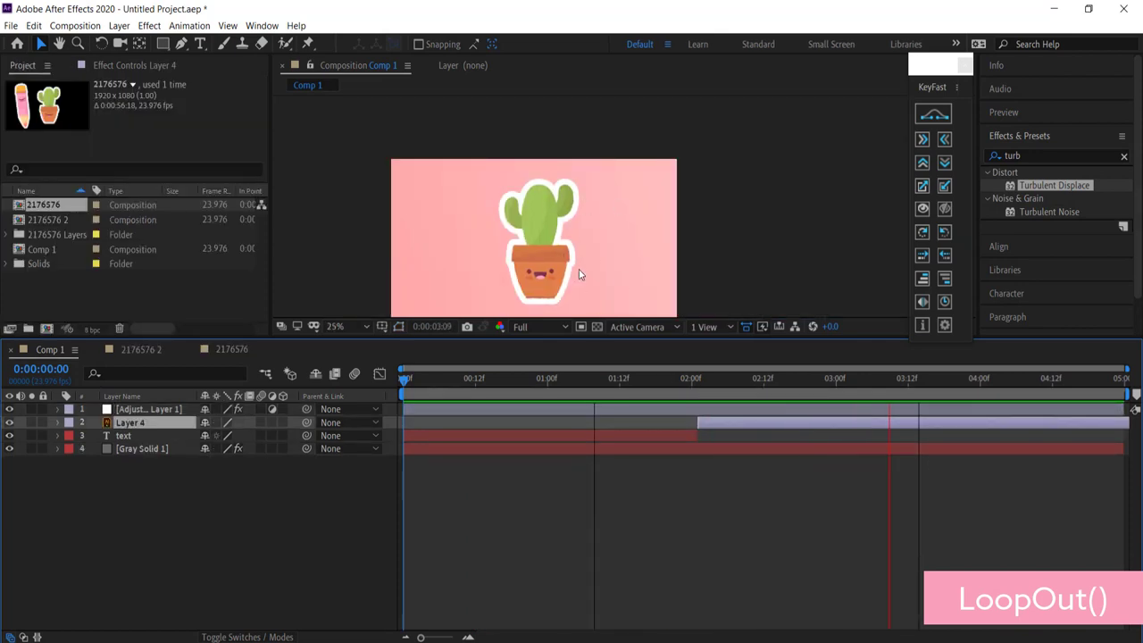
click(699, 387)
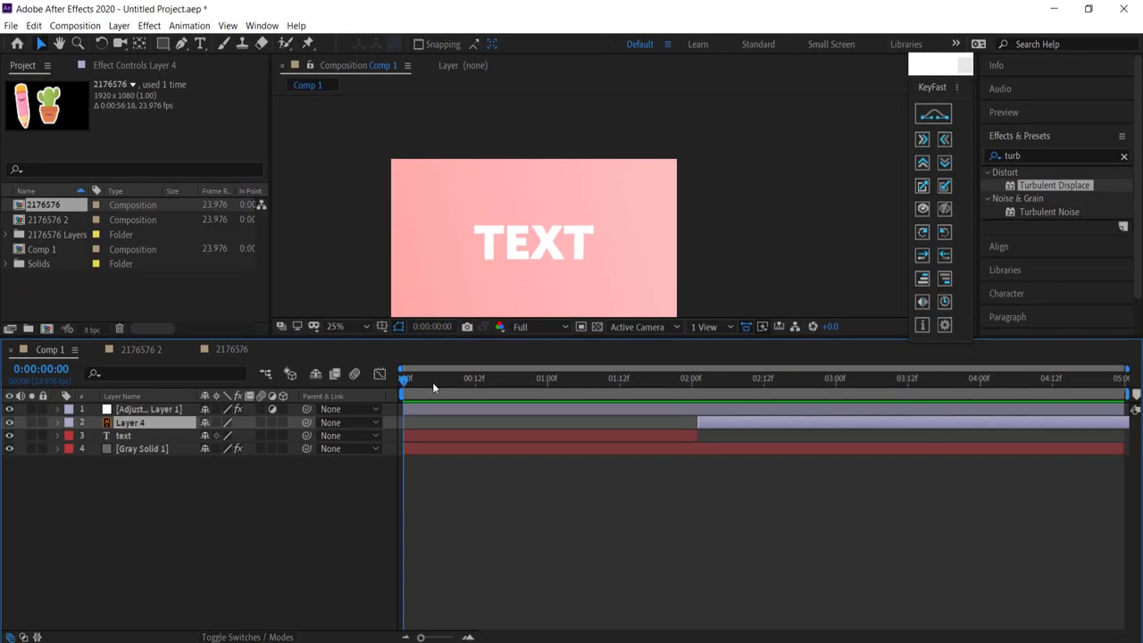
drag(432, 382, 696, 376)
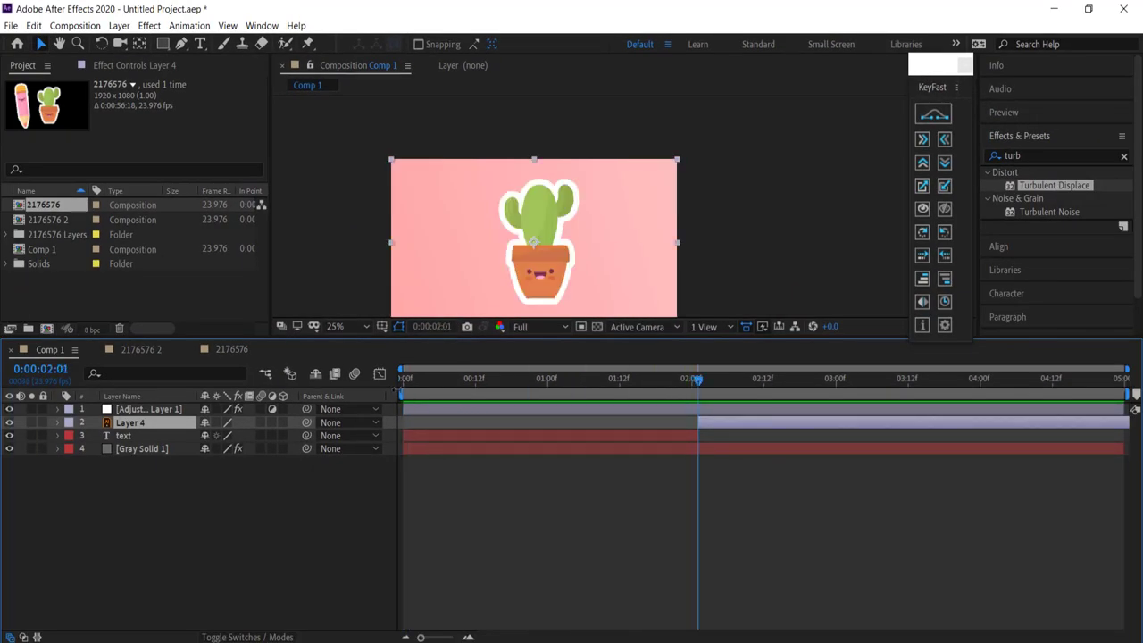
Step: Add Scale keyframes from 0% to 100% to the cactus layer and preview it
key(ctrl+v)
key(space)
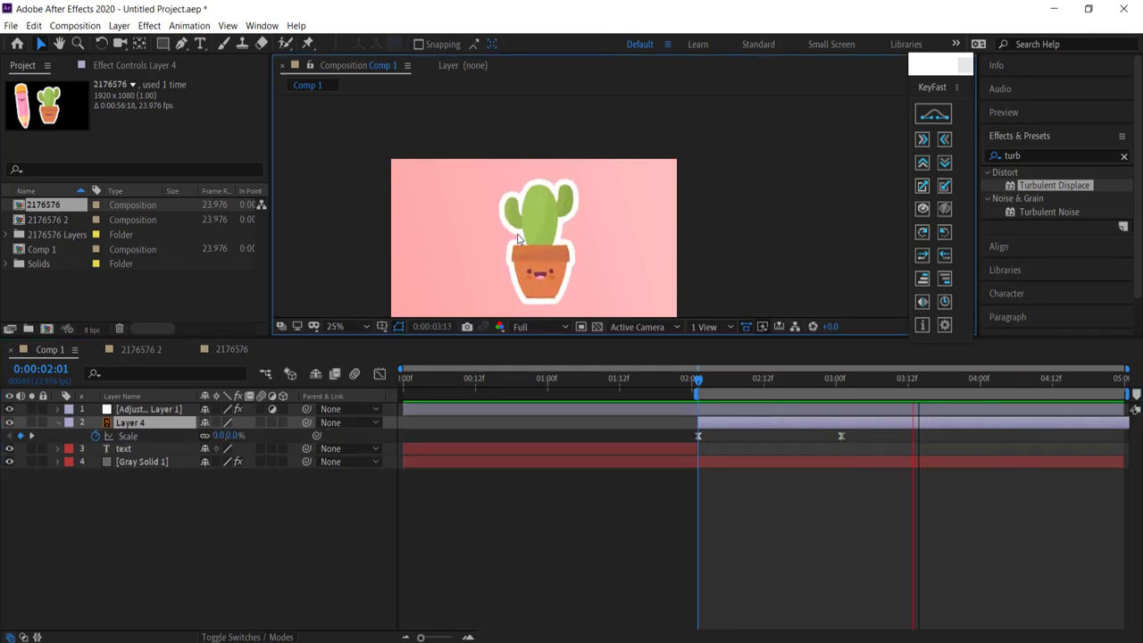
key(space)
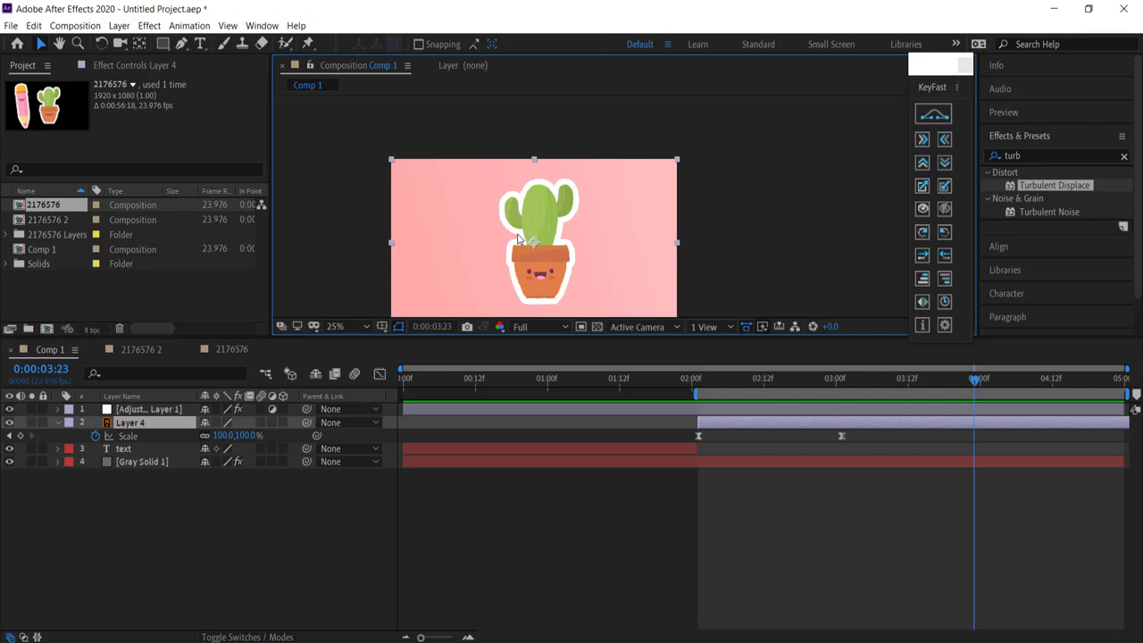